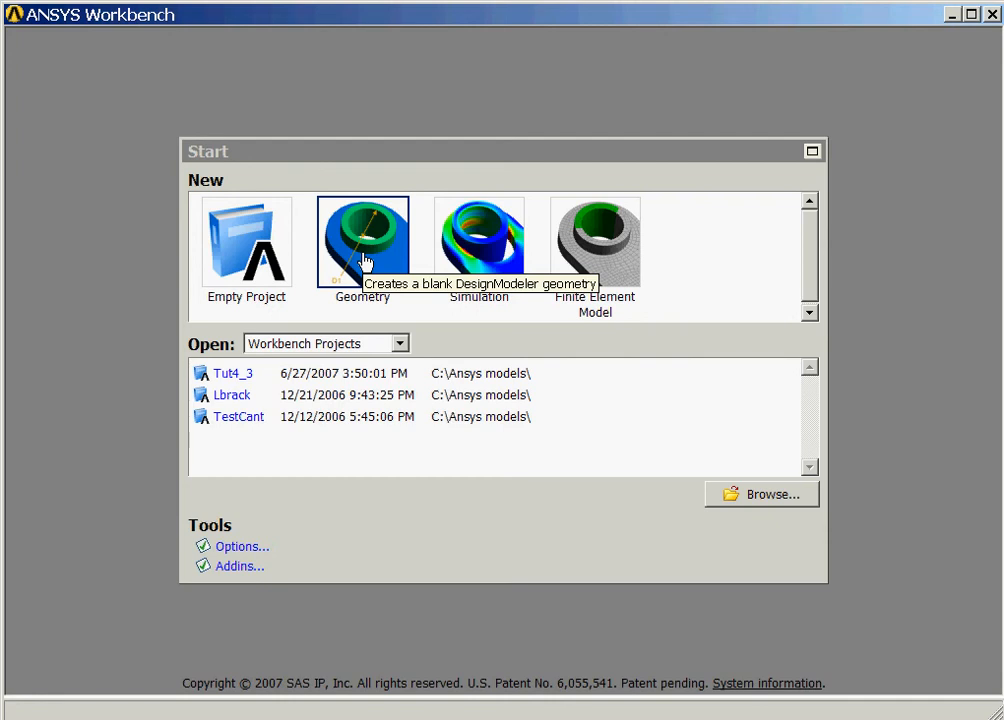
Create a new blank DesignModeler geometry from the Workbench Start page.
click(364, 262)
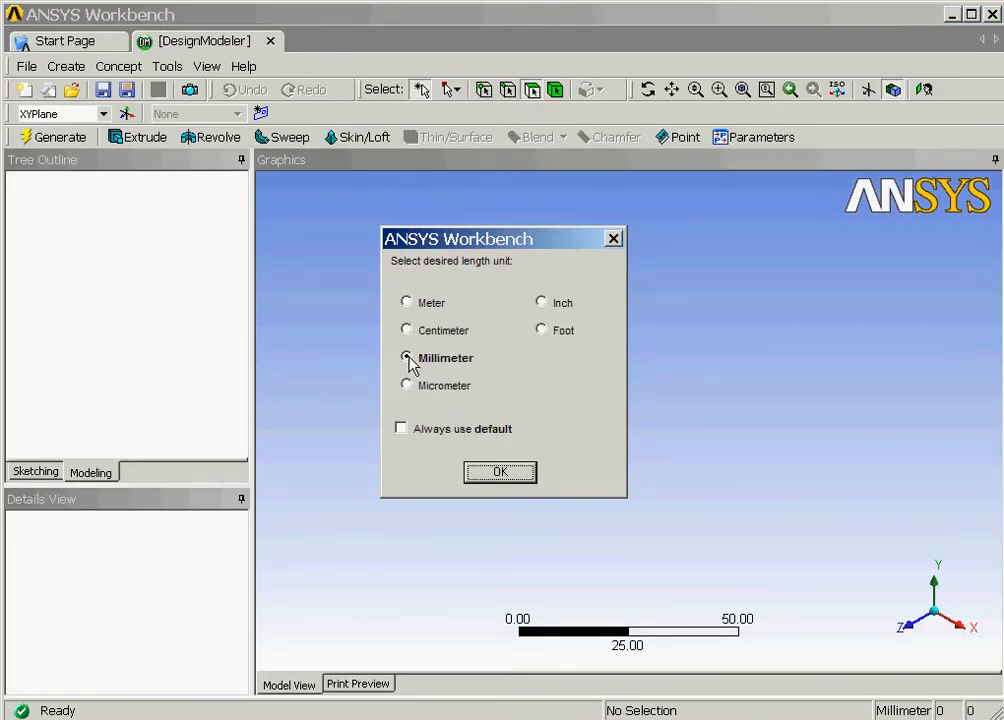
Accept millimetres as the length unit, view the XYPlane face-on and enter Sketching mode.
click(500, 472)
click(110, 199)
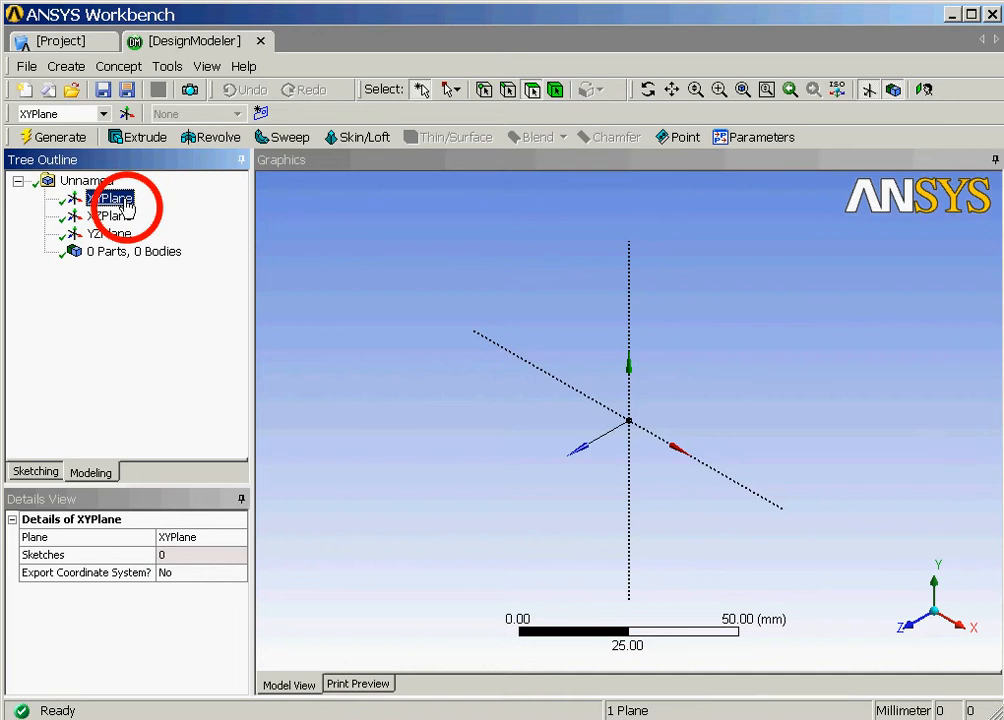
click(924, 92)
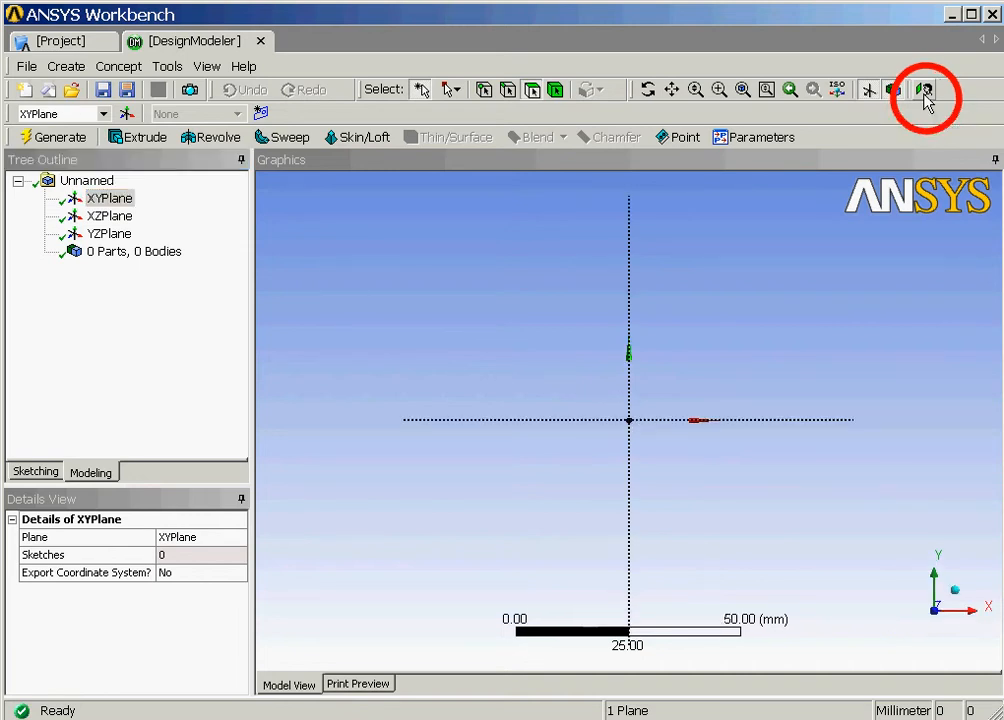
click(37, 472)
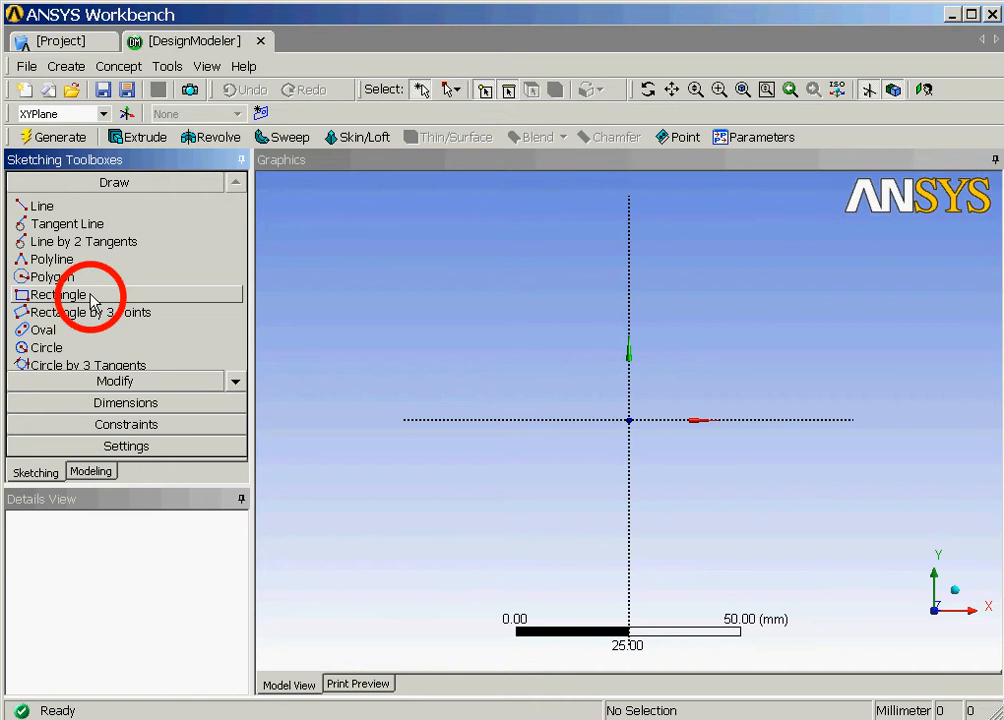
Draw a tall rectangle on the X axis with a shorter rectangle adjoining its right side.
click(91, 298)
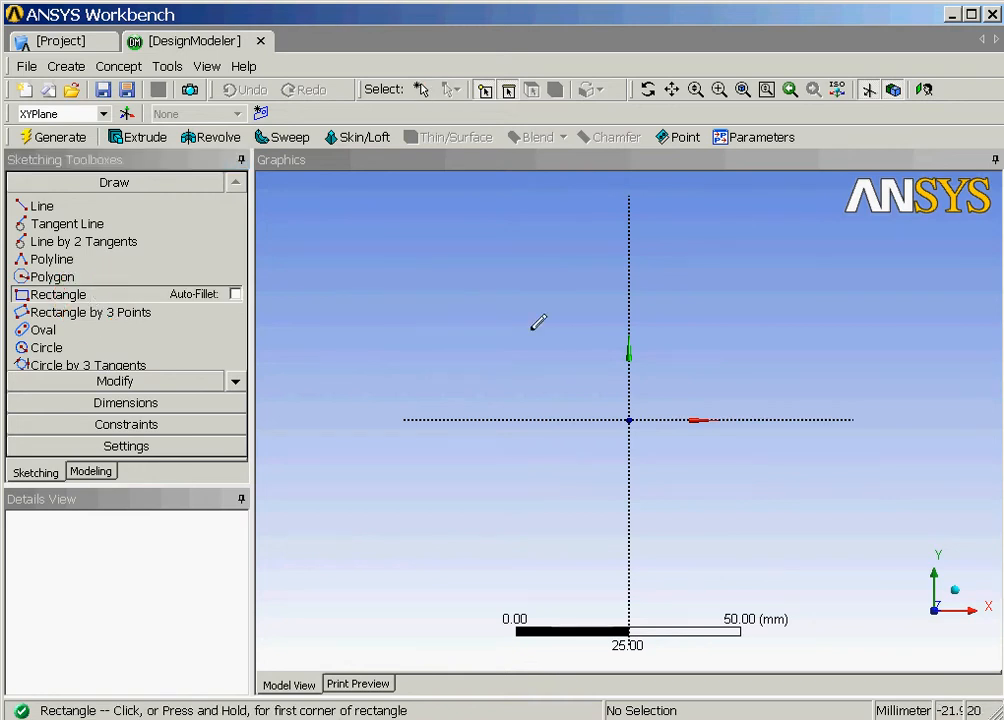
click(717, 419)
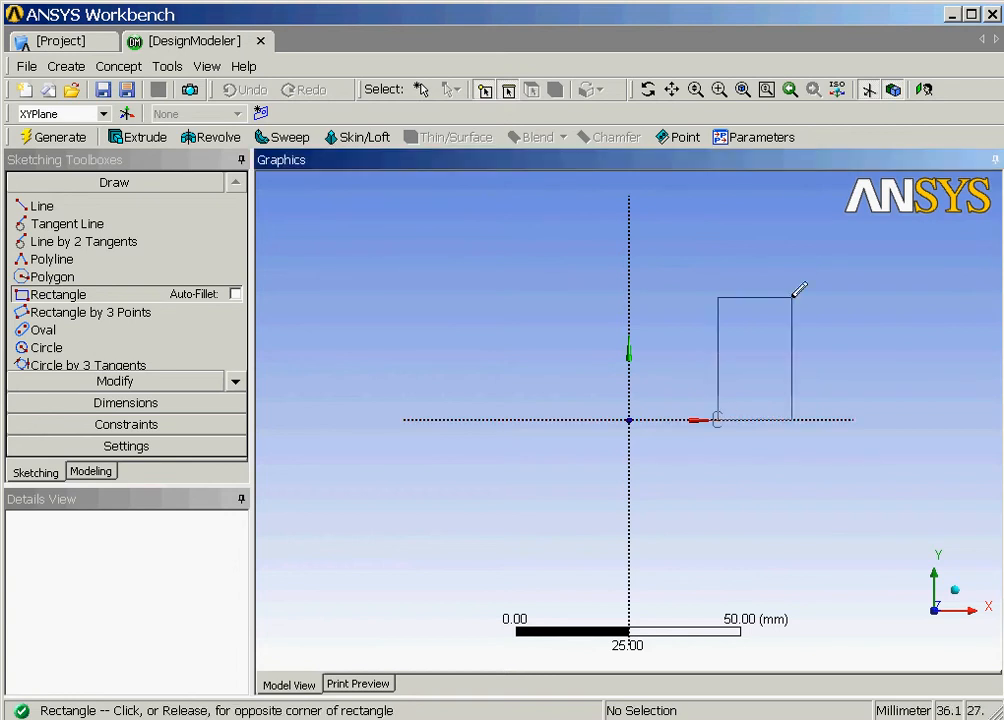
click(811, 250)
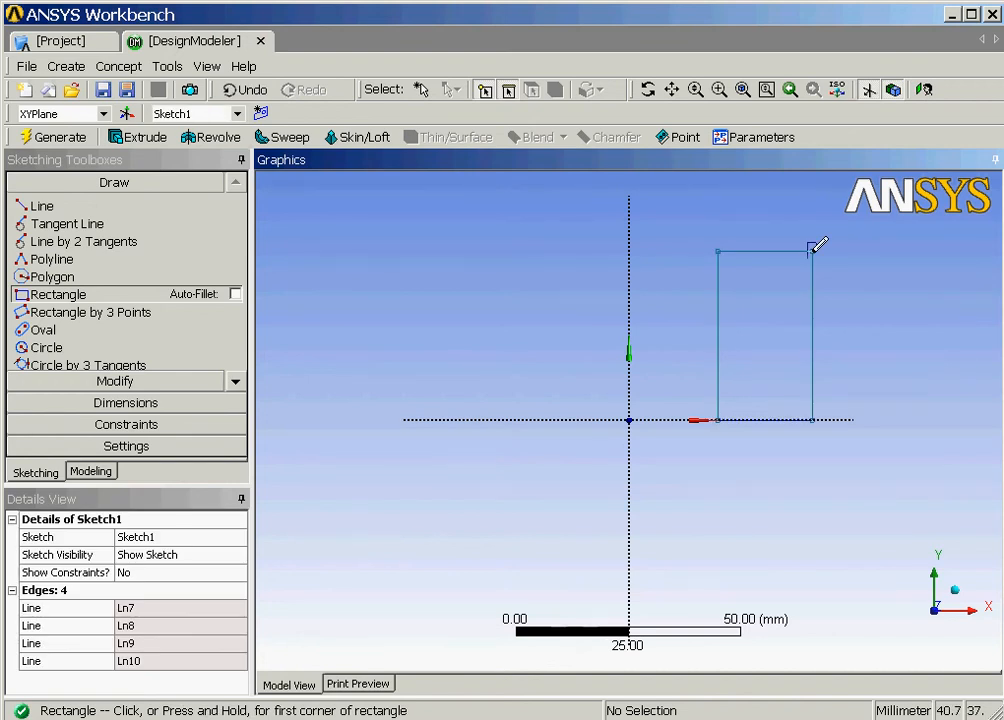
click(811, 419)
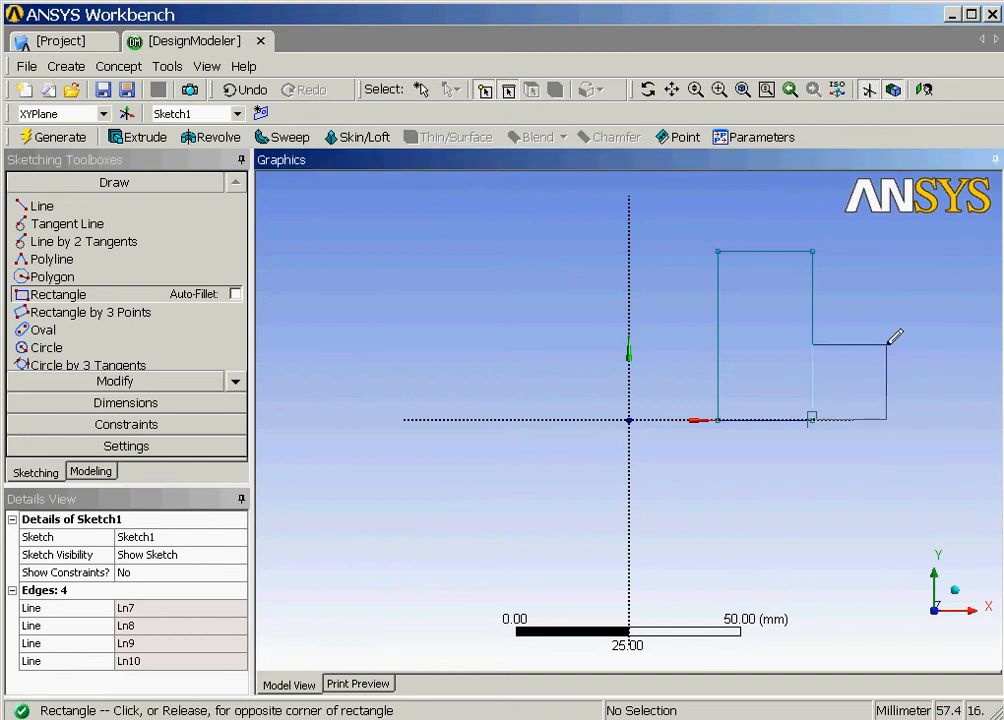
click(897, 284)
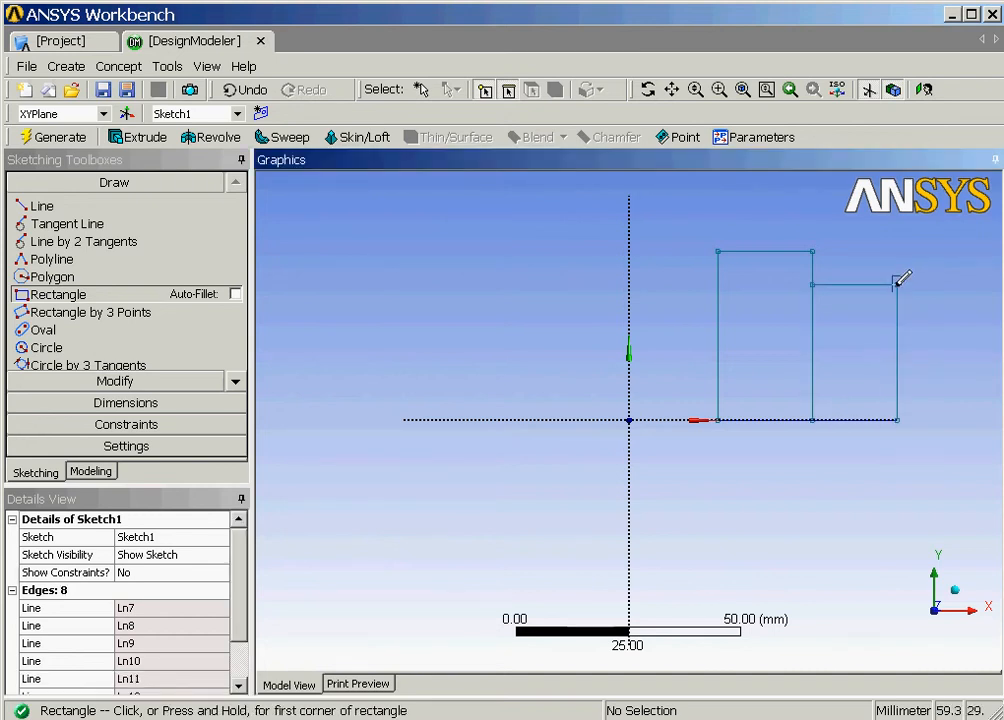
click(743, 90)
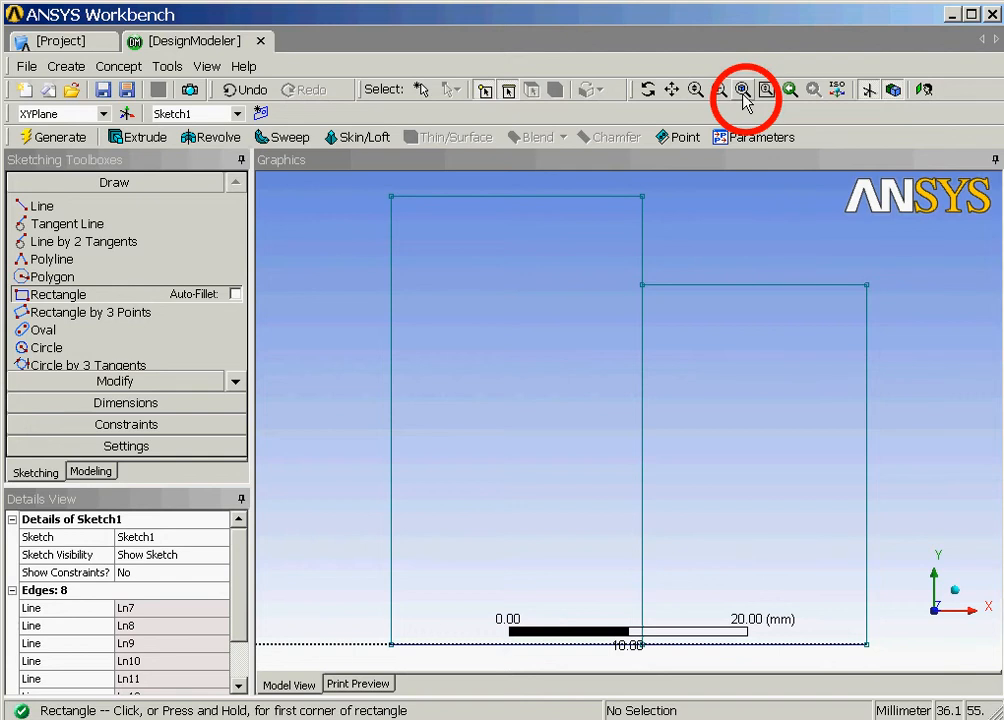
Trim away the vertical edge shared by the two rectangles.
click(179, 381)
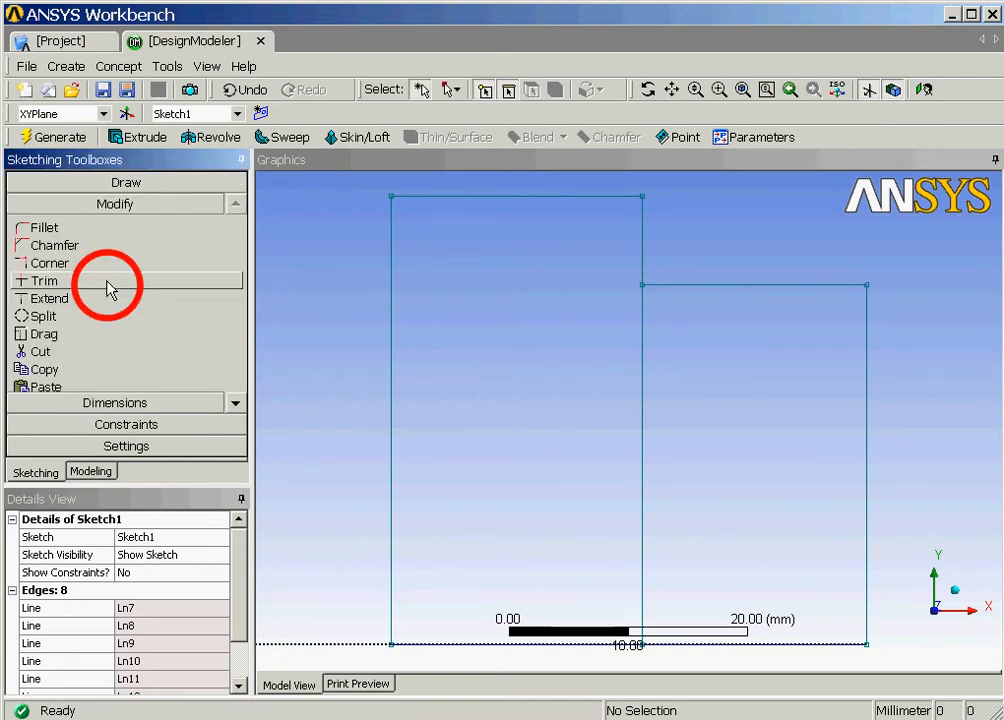
click(108, 285)
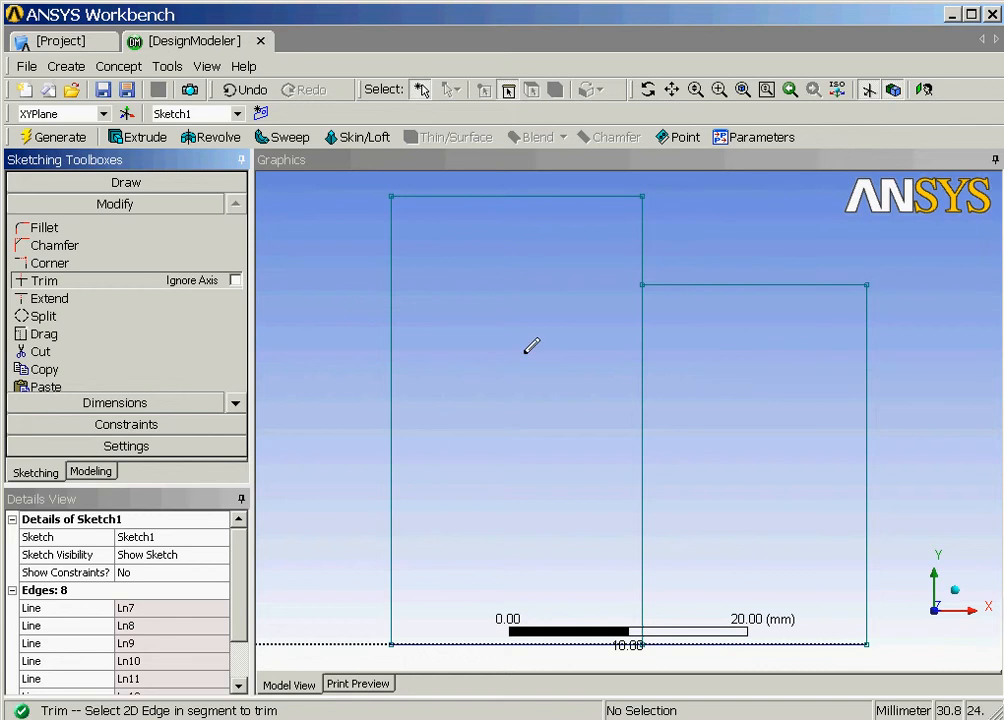
click(643, 404)
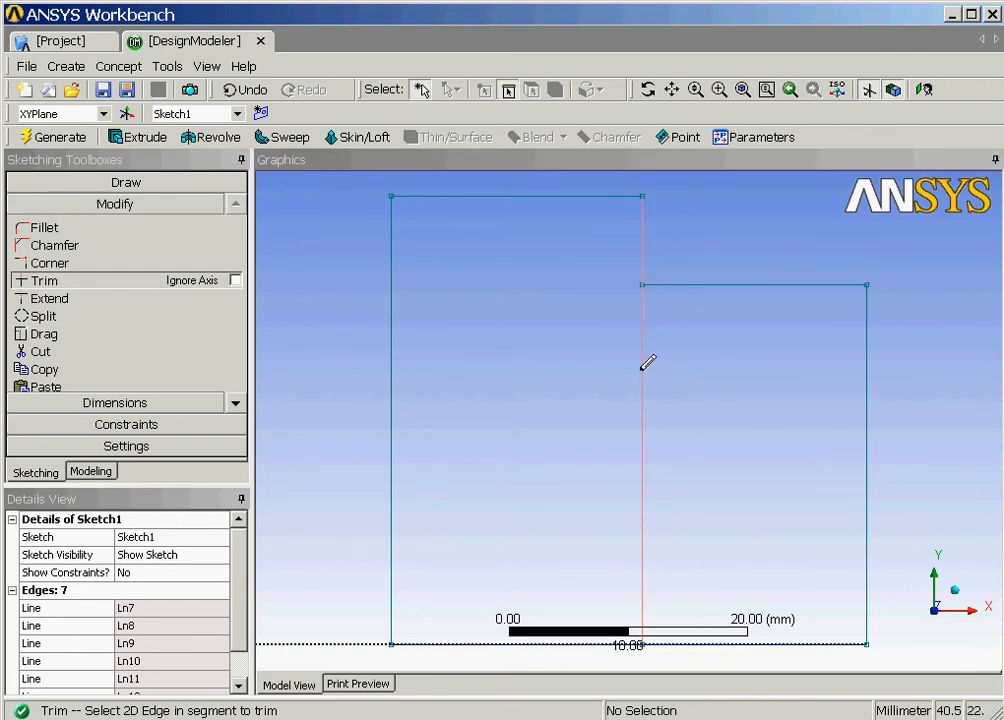
click(643, 367)
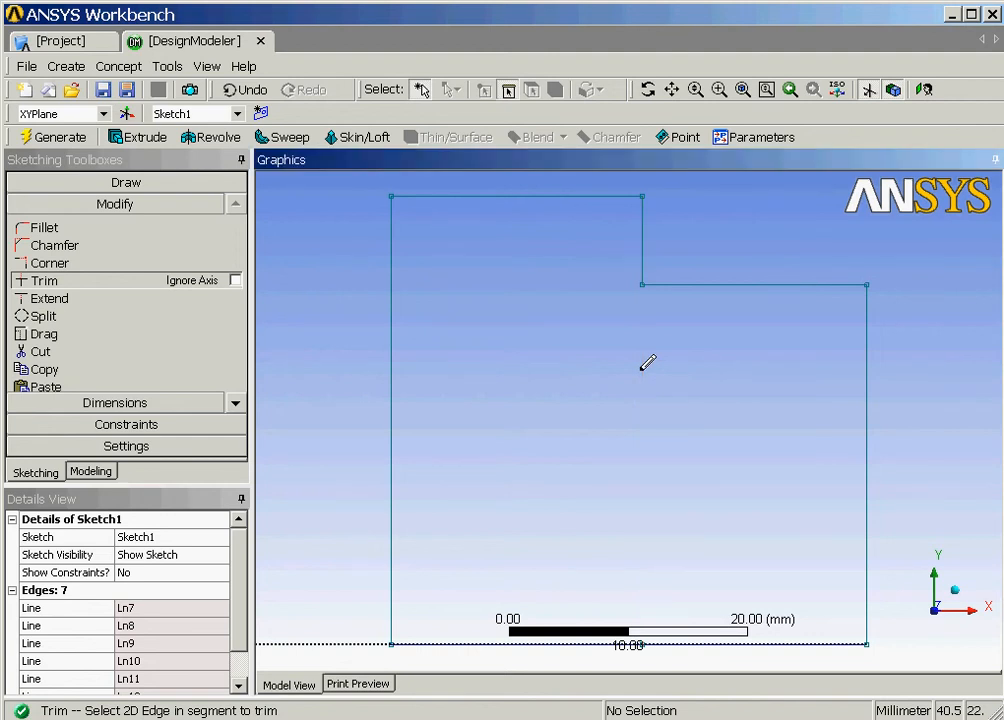
Zoom out to show the origin and trim the bottom edge segment under the shorter step.
click(694, 90)
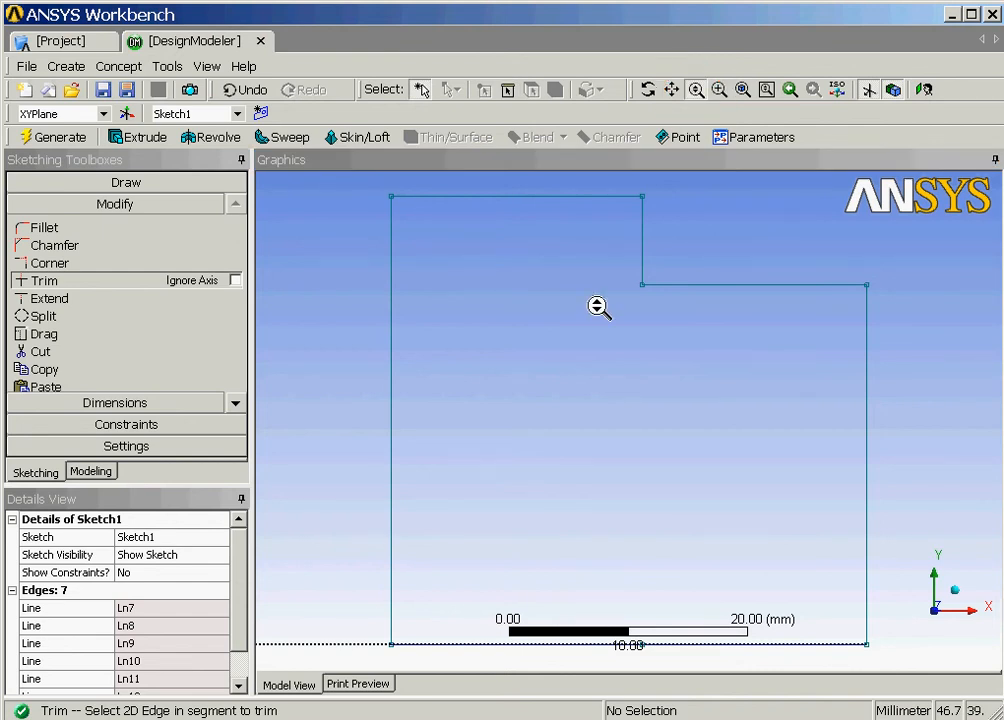
drag(598, 308, 596, 406)
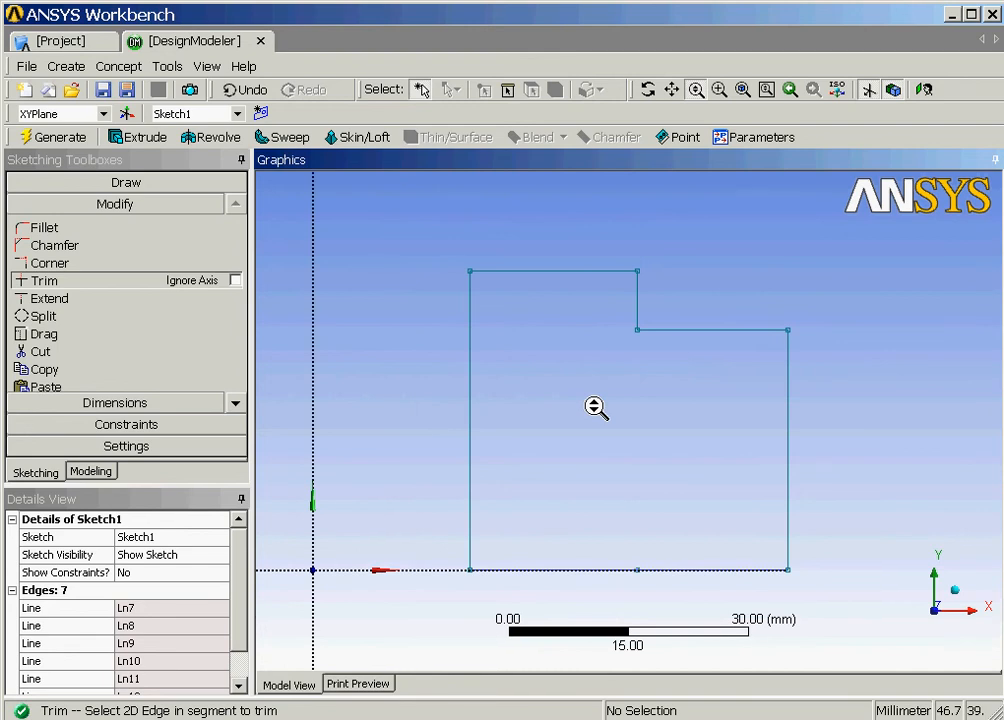
click(695, 90)
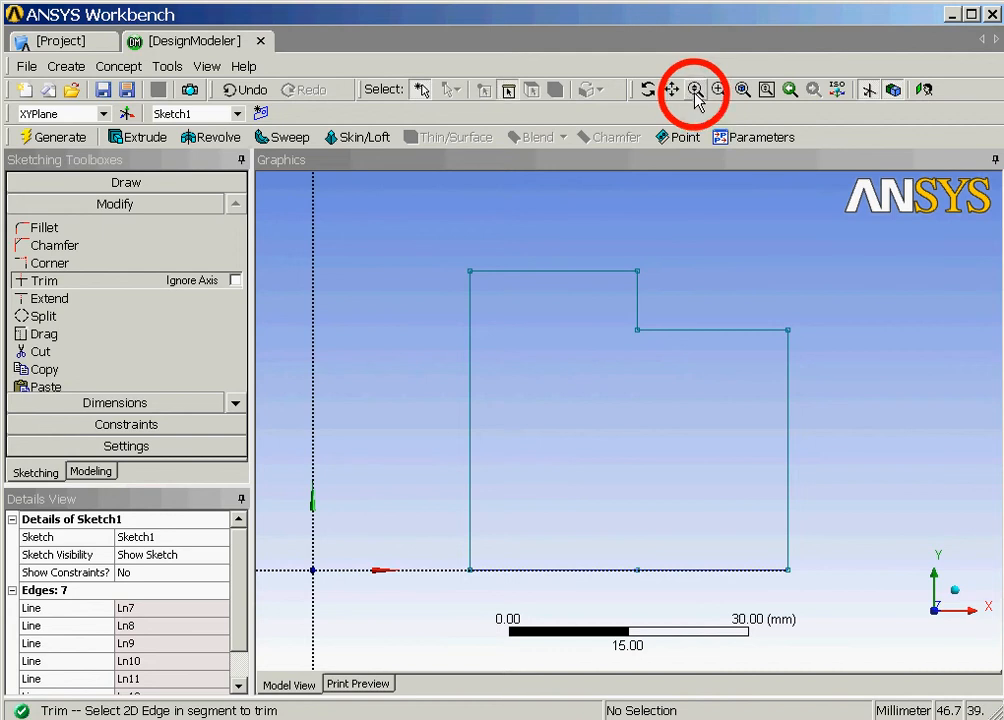
click(727, 568)
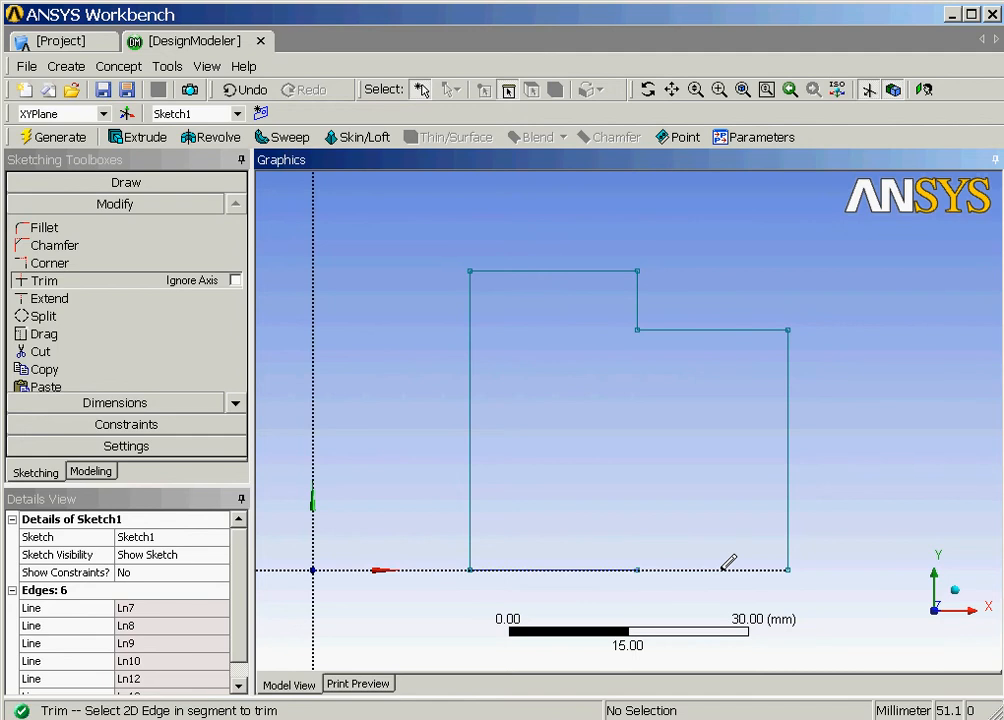
click(91, 299)
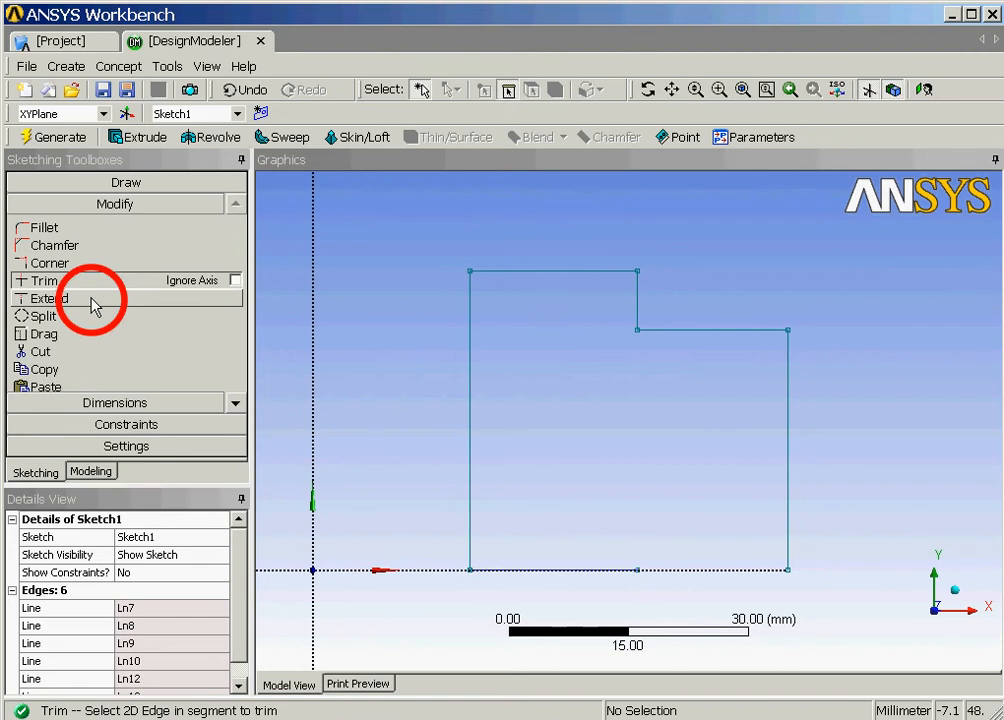
Extend the bottom edge to close the outline and chamfer the upper step corner 2.5 mm.
click(50, 298)
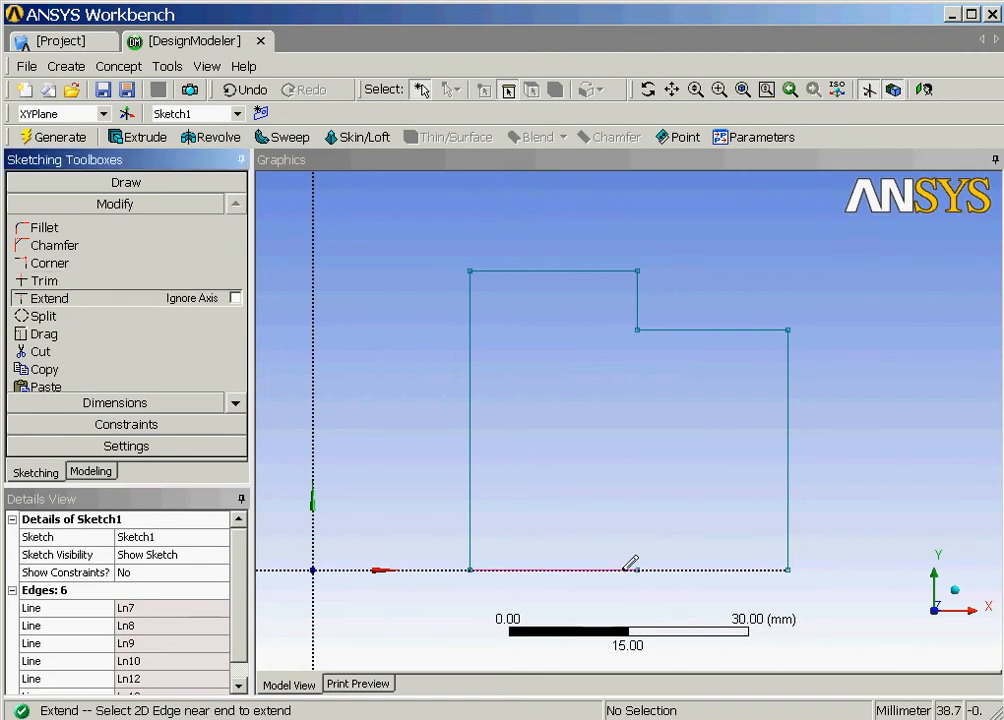
click(631, 565)
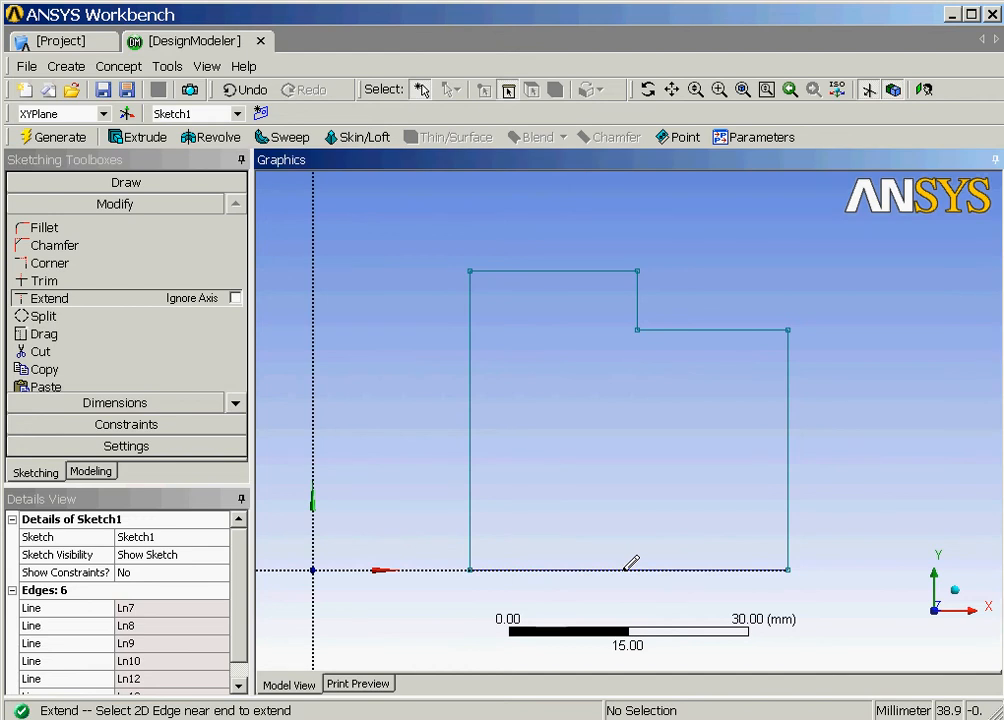
click(92, 250)
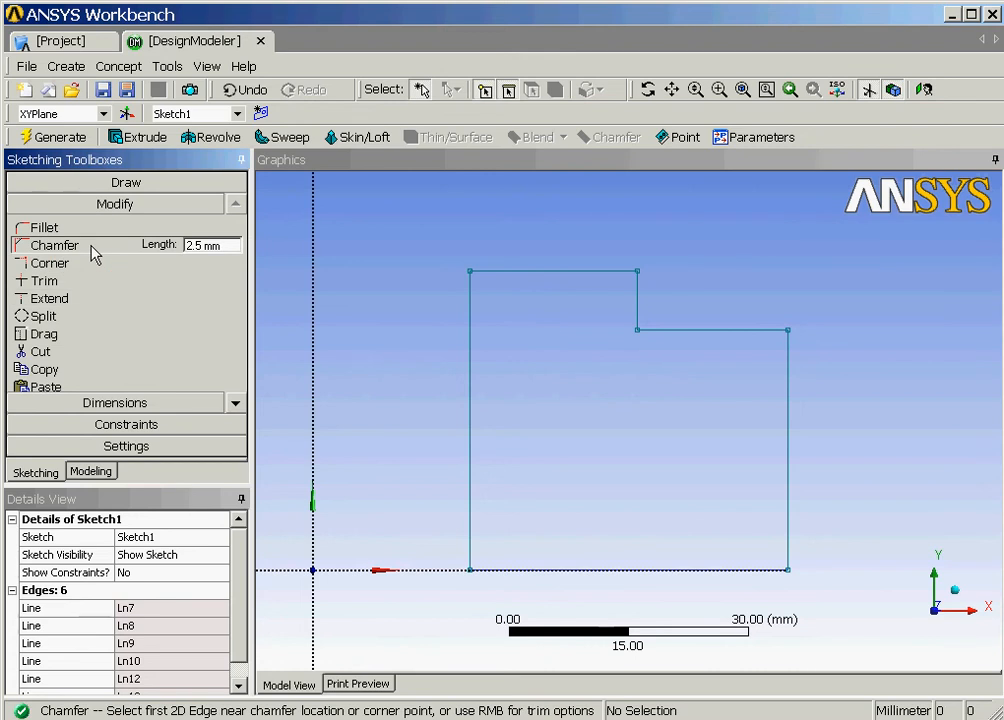
click(641, 277)
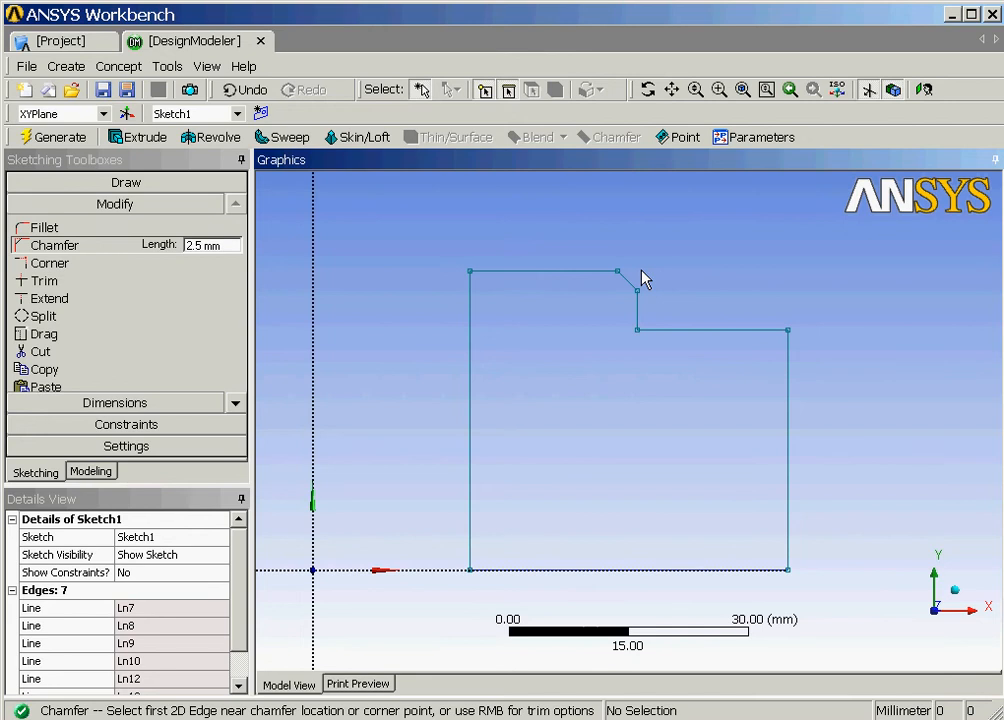
Round the lower step's outer corner with a 2.5 mm fillet.
click(80, 229)
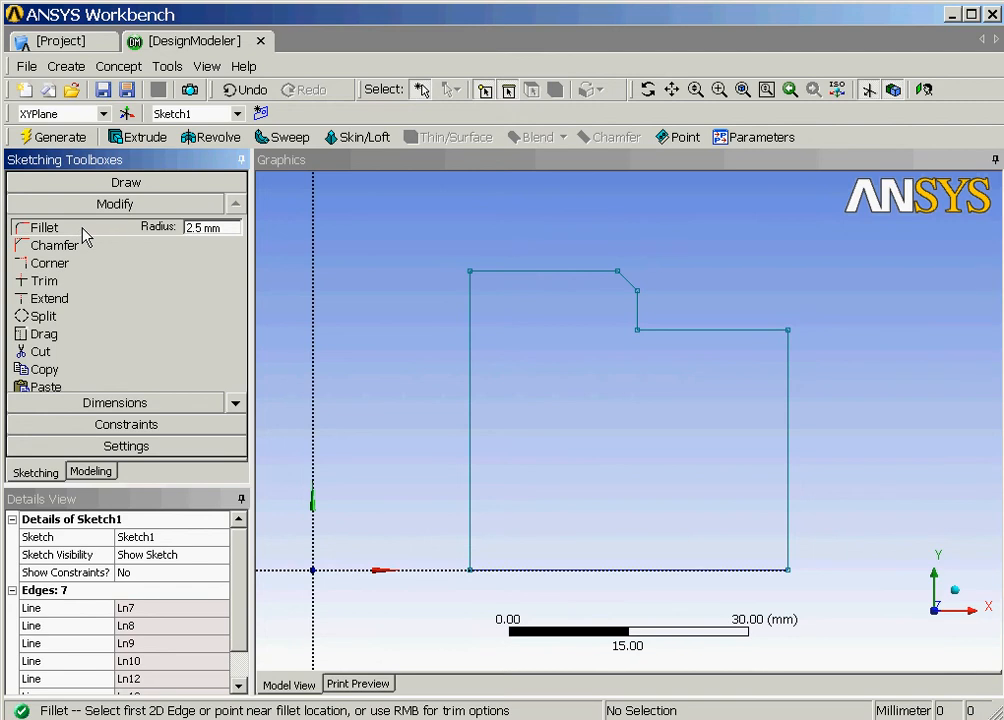
click(791, 341)
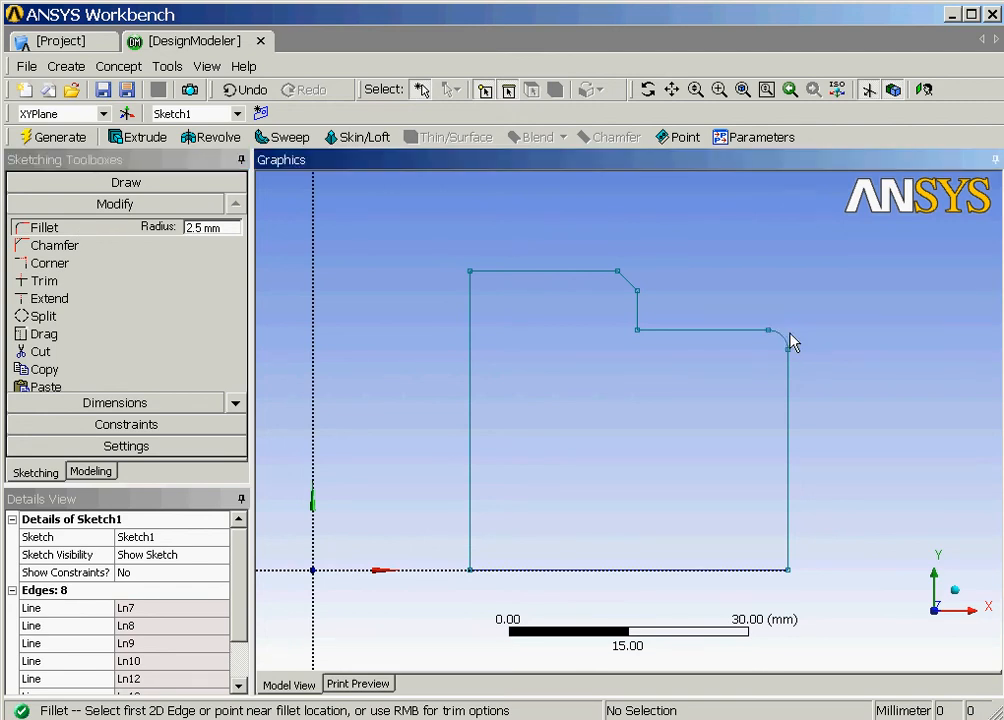
click(161, 404)
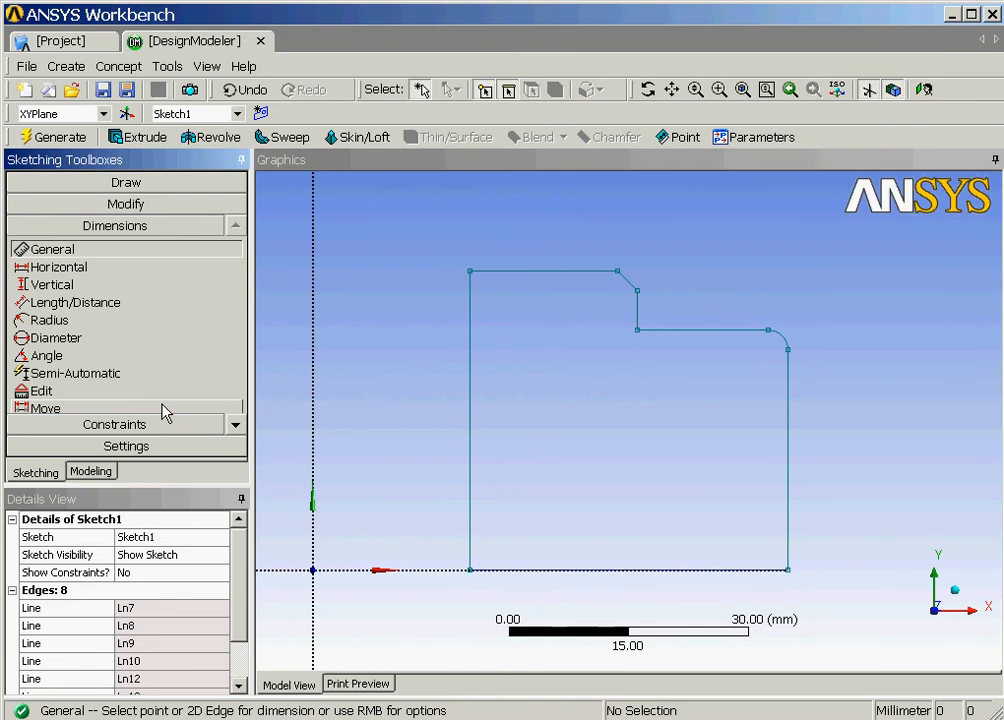
Dimension the profile's left vertical edge, placing height dimension V1 beside the profile.
click(470, 398)
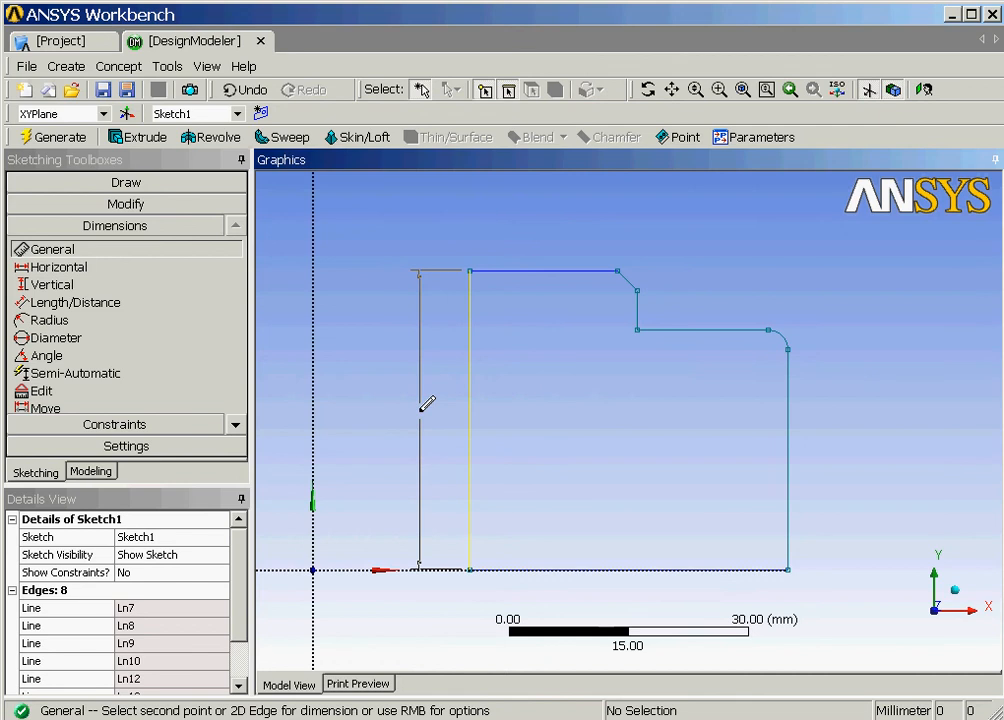
click(427, 405)
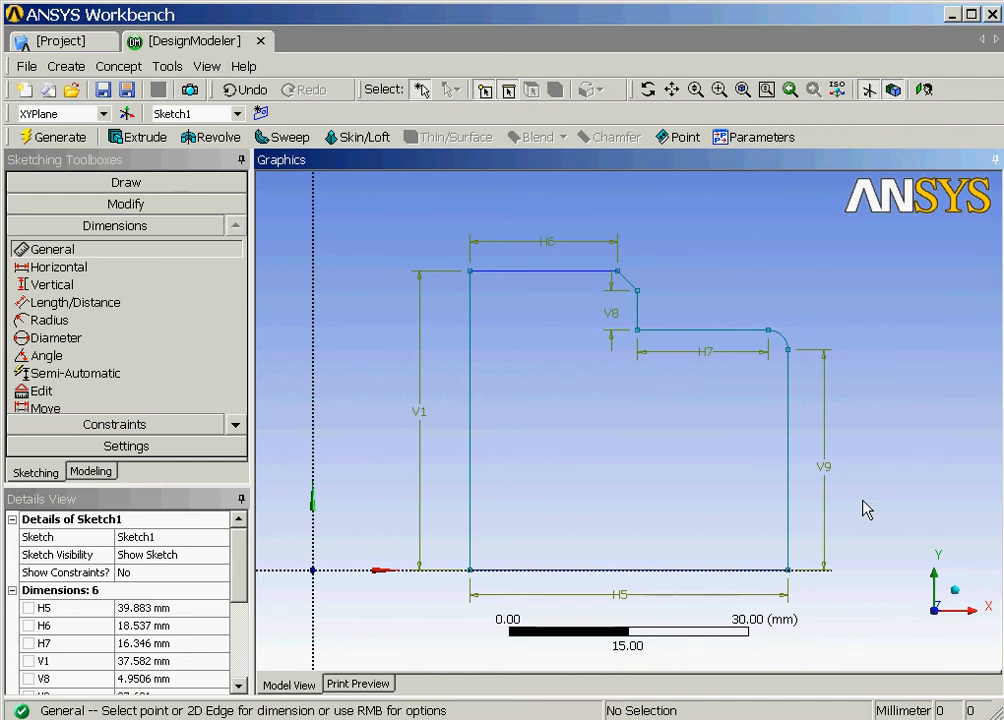
click(92, 324)
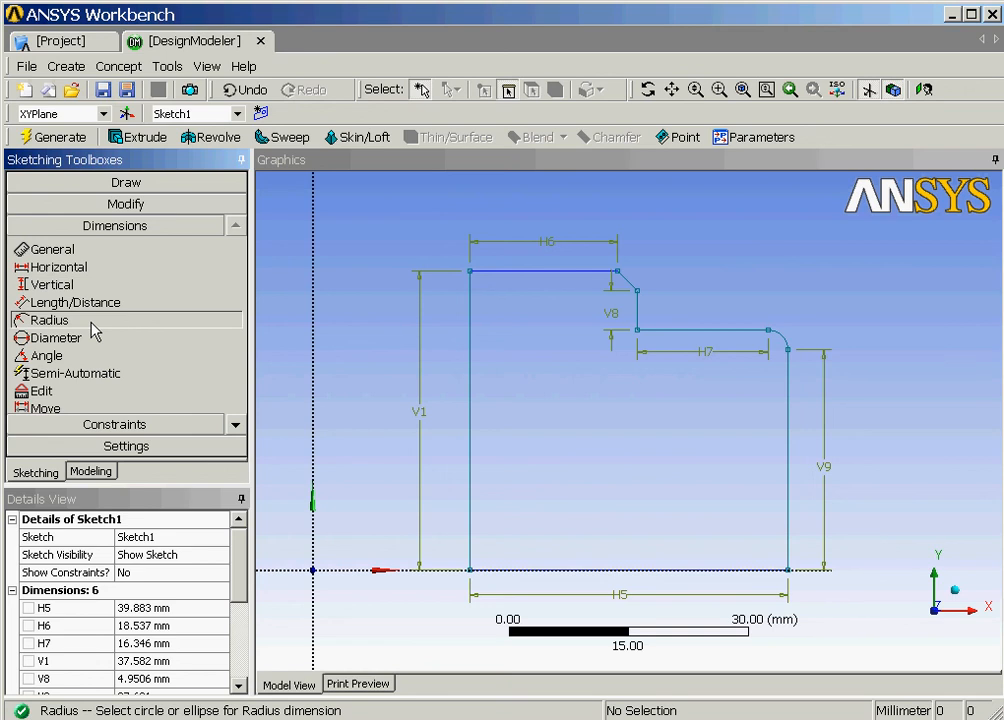
Add the 2.5 mm fillet radius dimension and set H7=9, H6=11 and H5=25 mm.
click(782, 337)
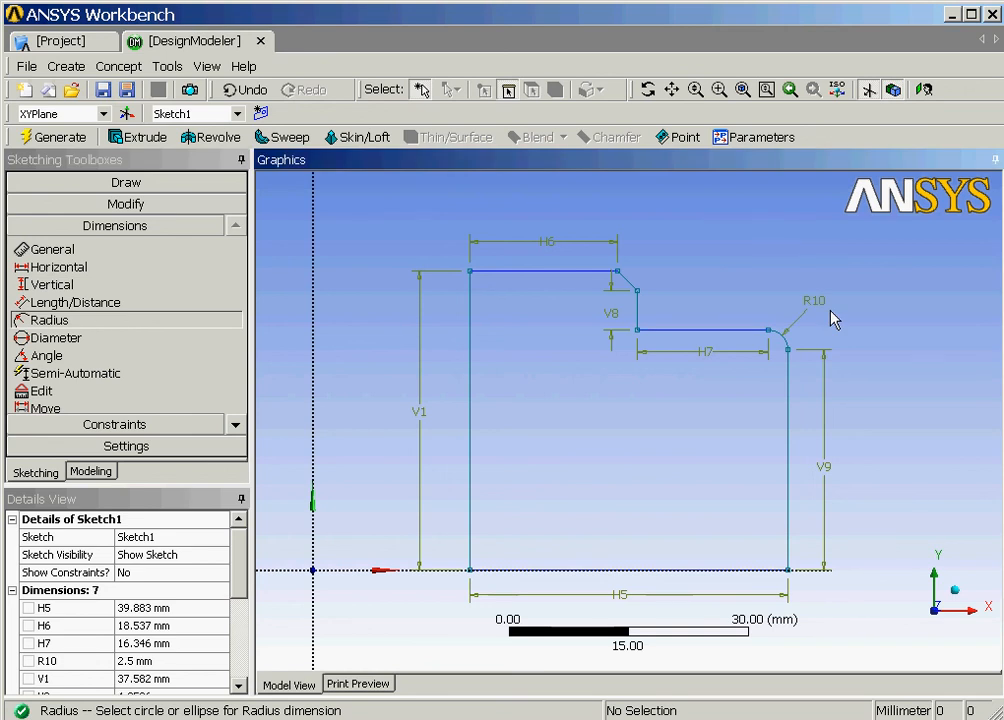
click(214, 590)
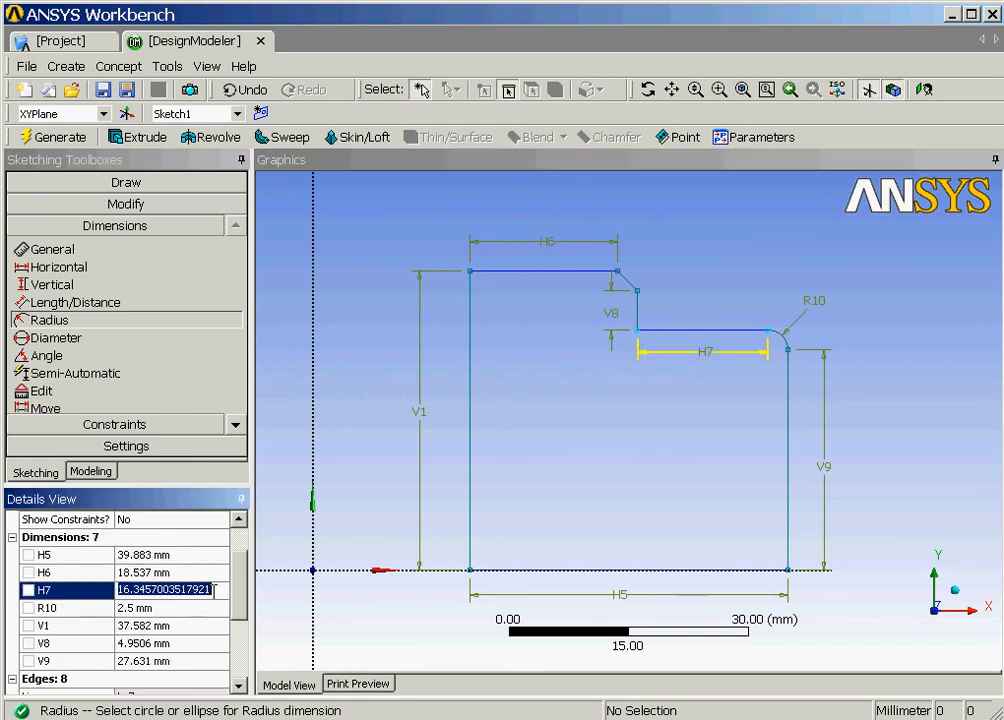
text(9)
key(Return)
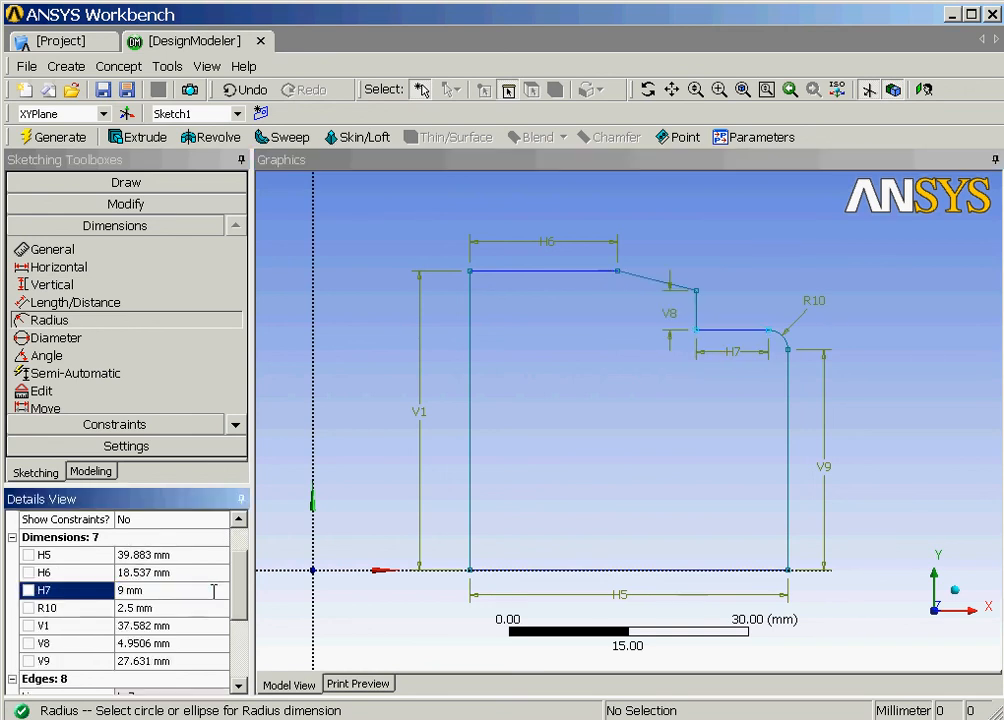
click(157, 572)
text(11)
key(Return)
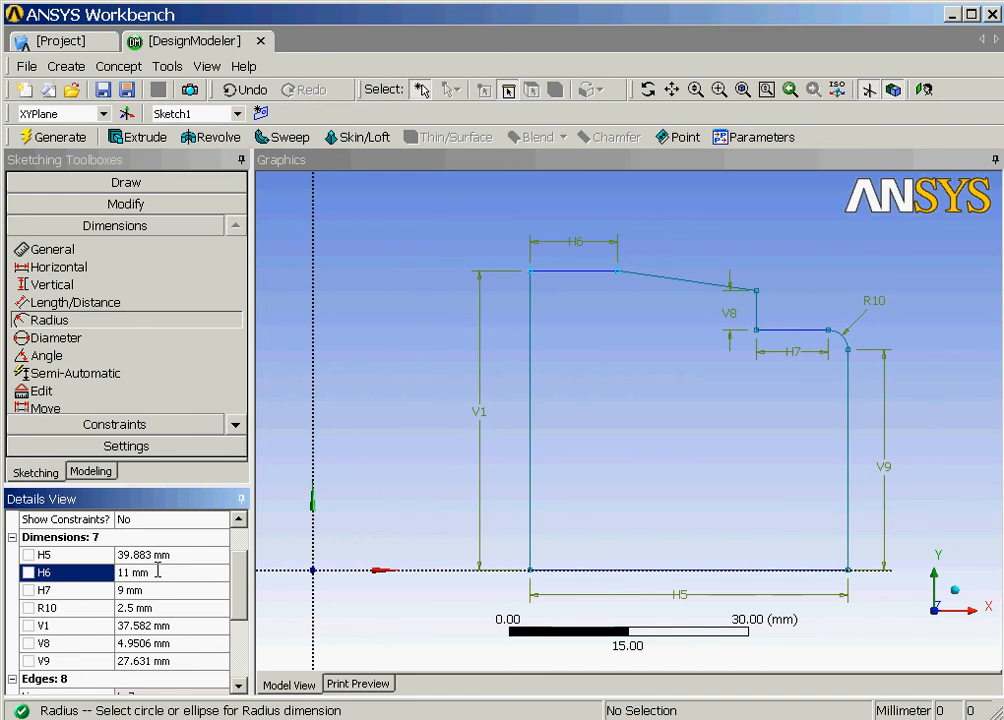
click(171, 555)
text(25)
key(Return)
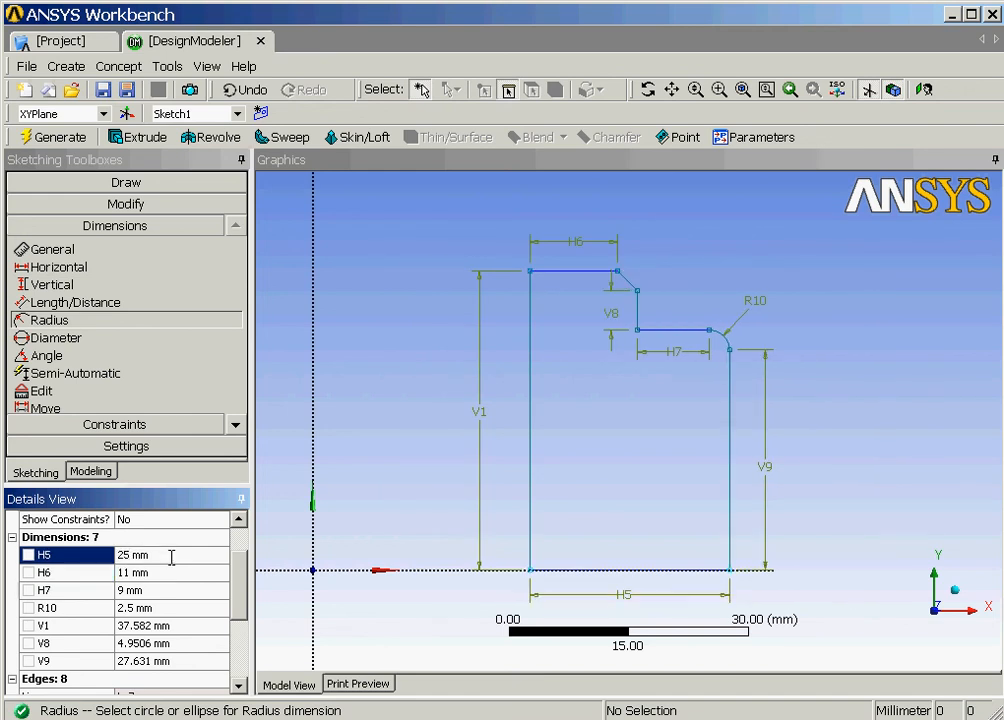
Set the heights V9=12.5, V8=5 and V1=22 mm.
click(184, 661)
text(12.5)
key(Return)
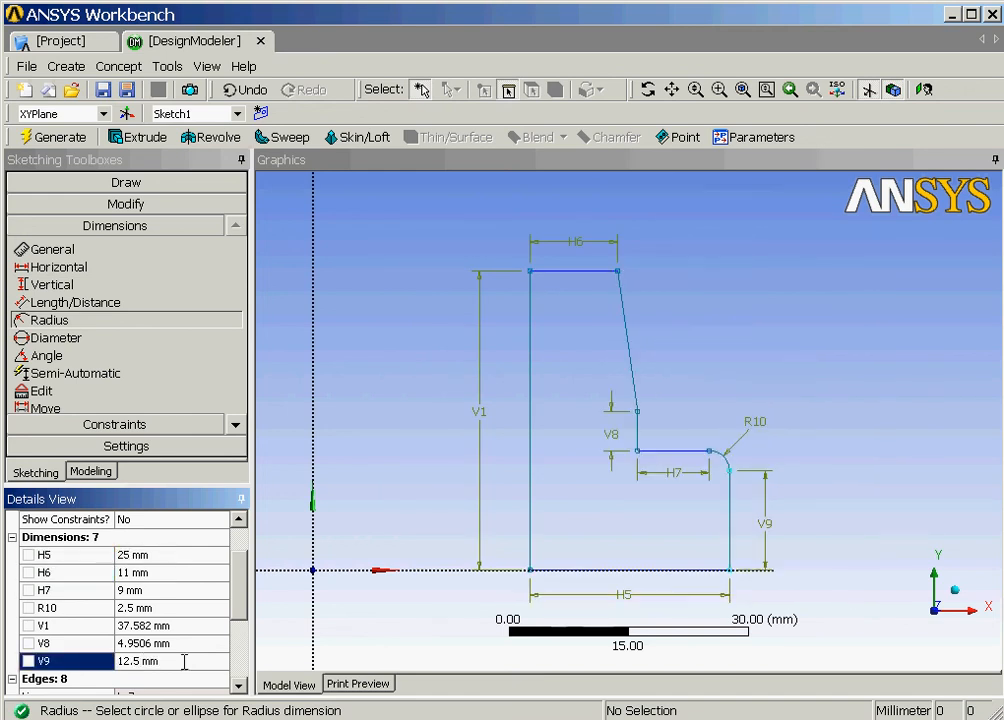
click(184, 643)
text(5)
key(Return)
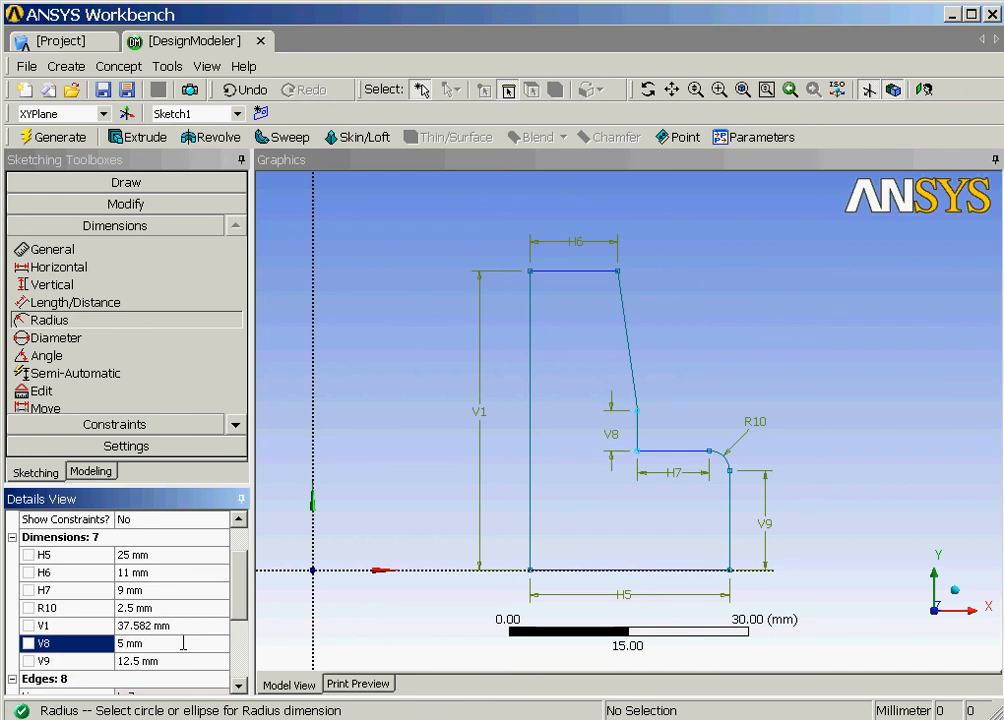
click(154, 626)
text(22)
key(Return)
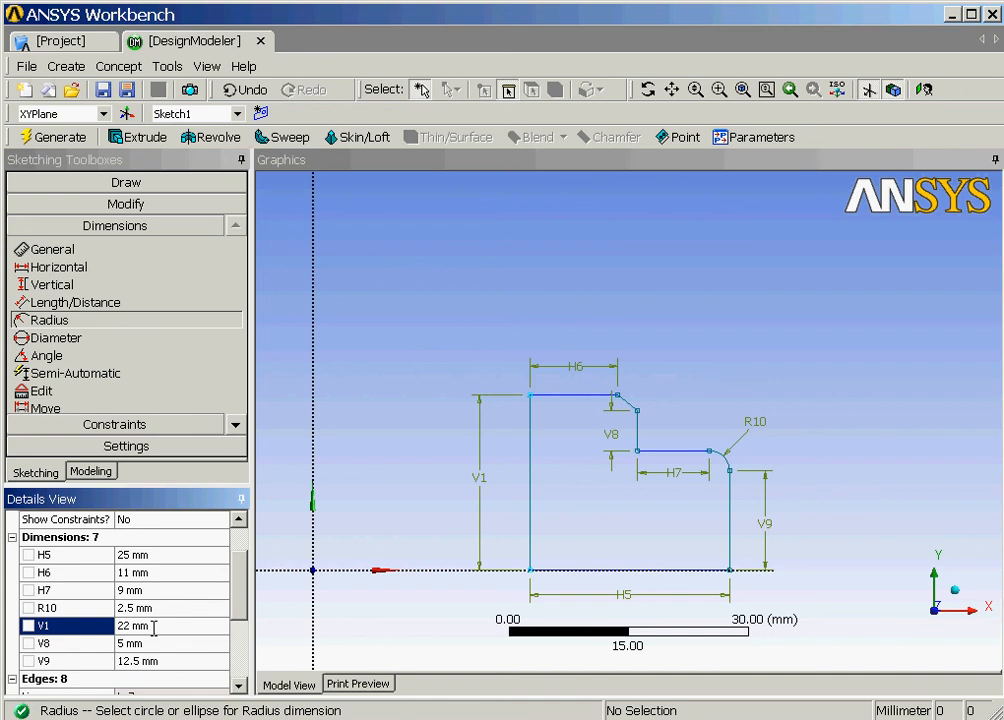
click(117, 272)
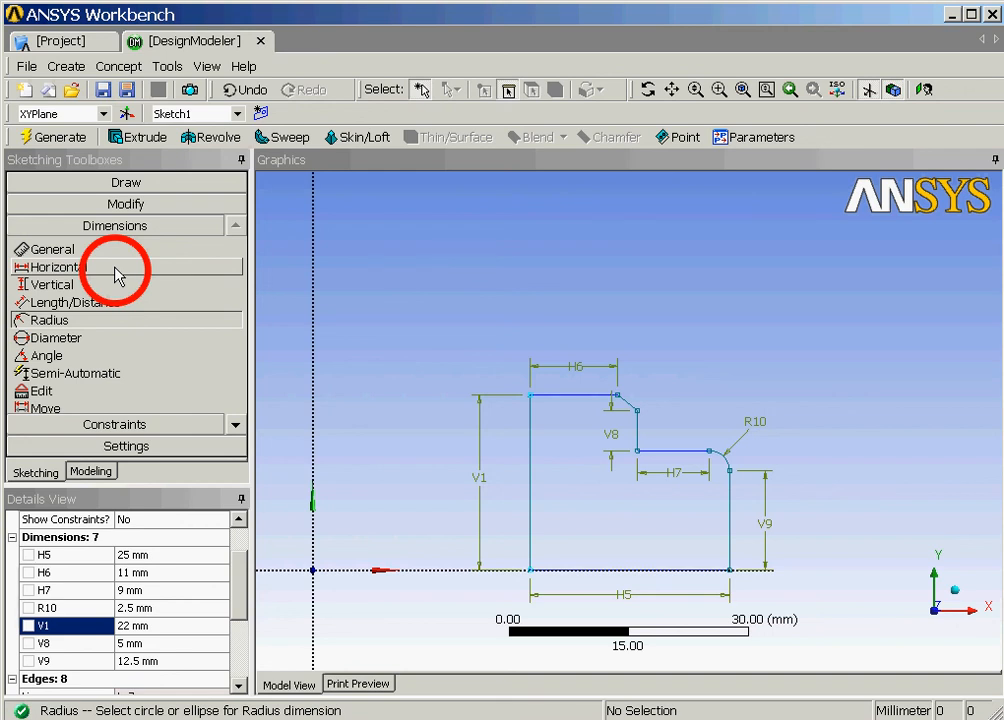
Add horizontal dimension H13 from the Y axis to the profile's left edge and set it to 9 mm.
click(118, 267)
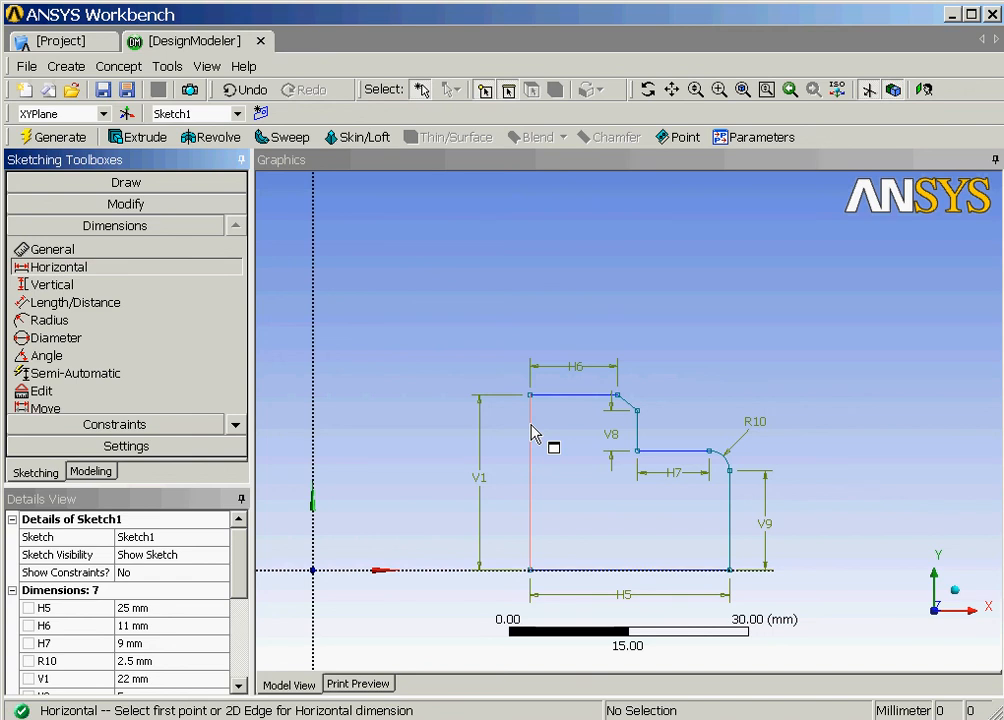
click(313, 407)
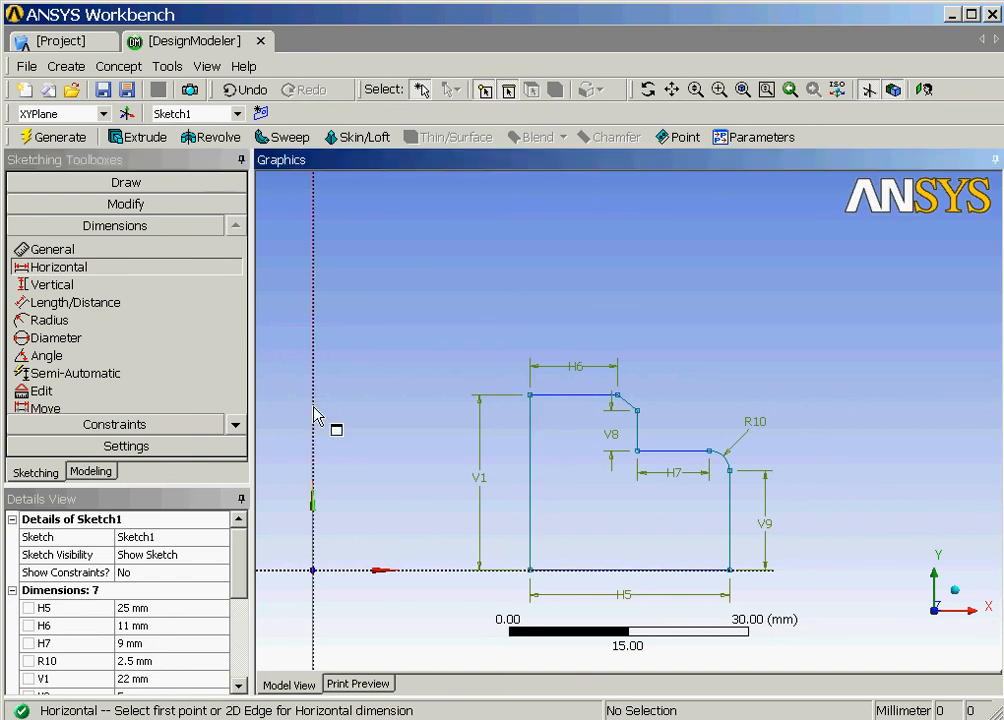
click(314, 415)
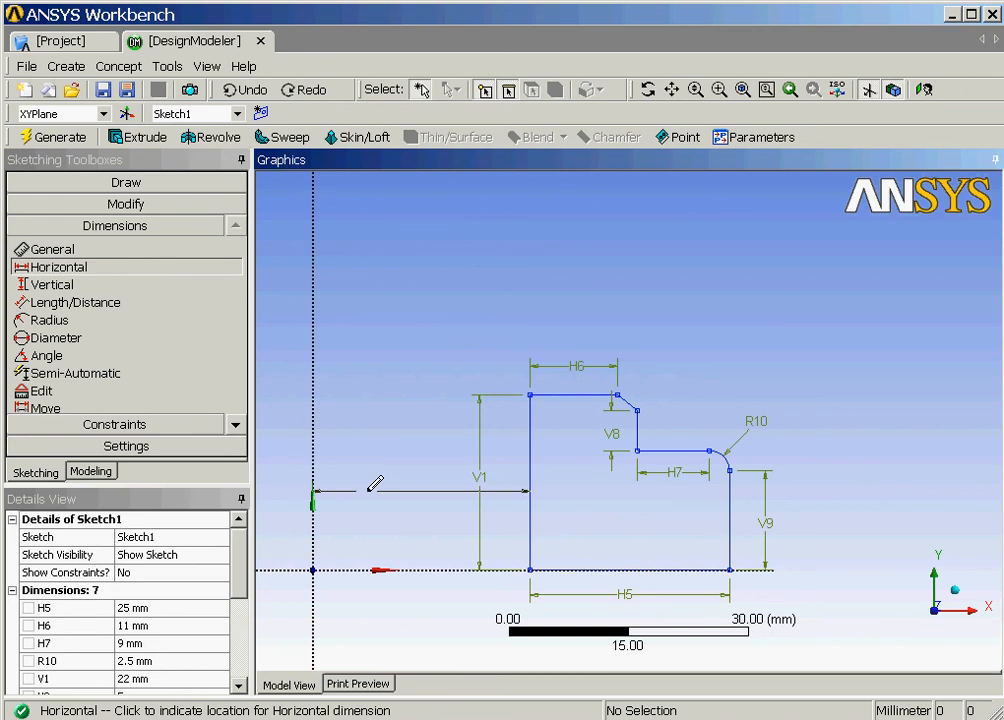
click(425, 601)
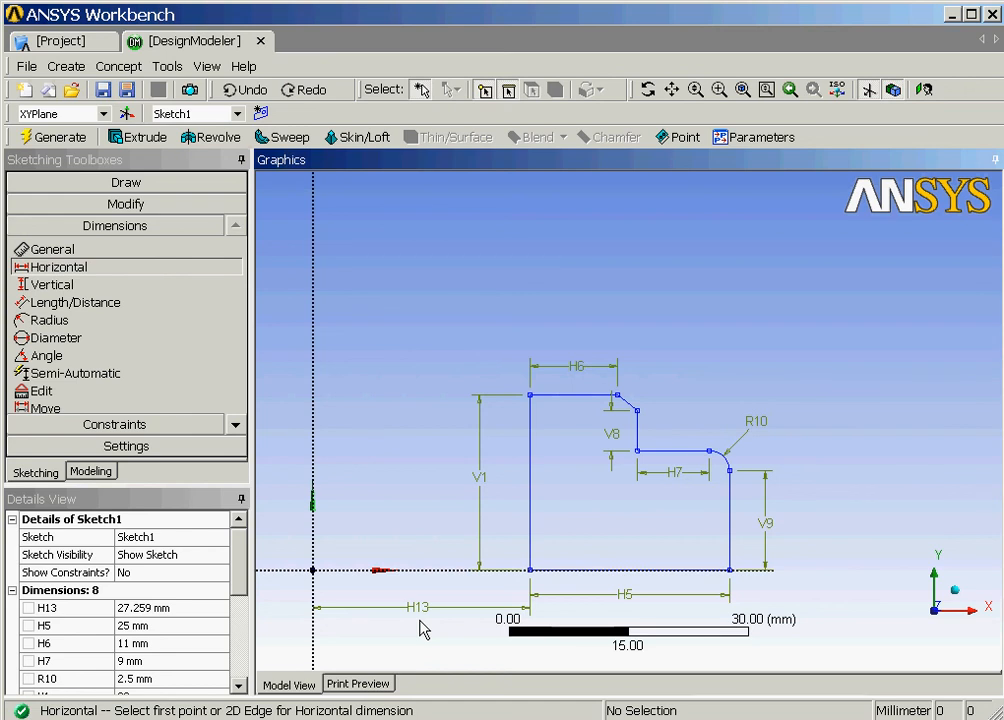
click(177, 607)
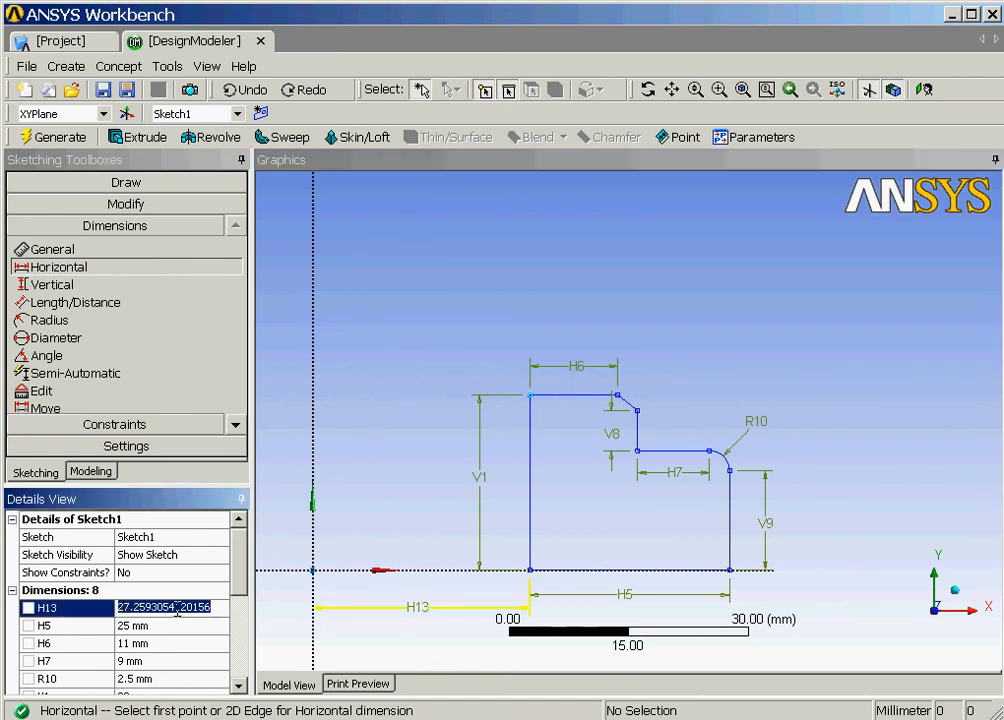
text(9)
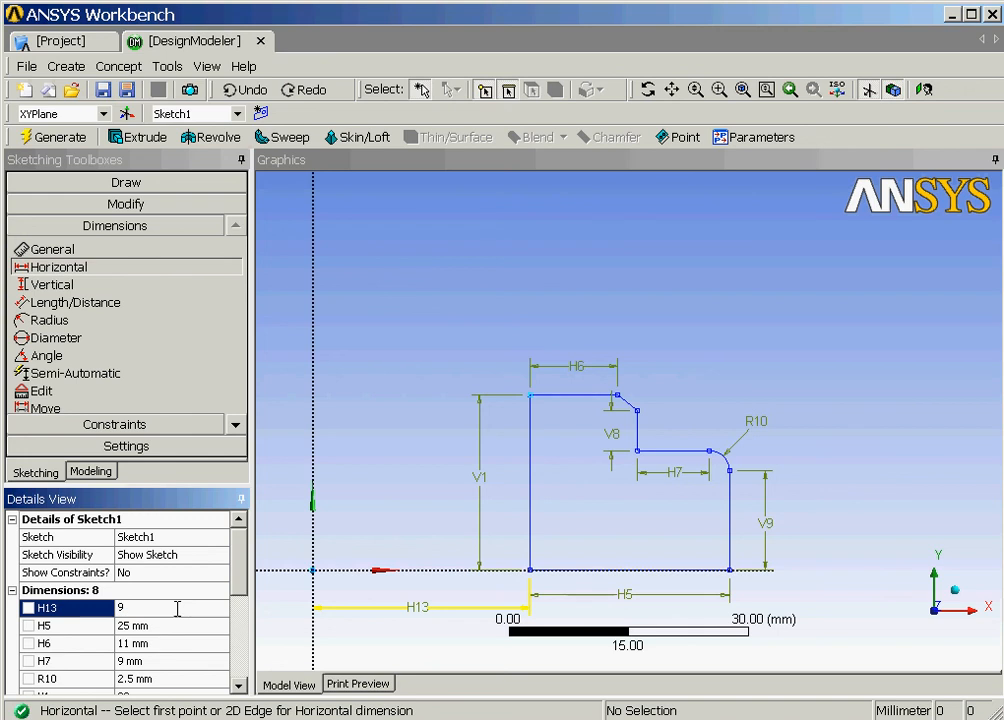
key(Return)
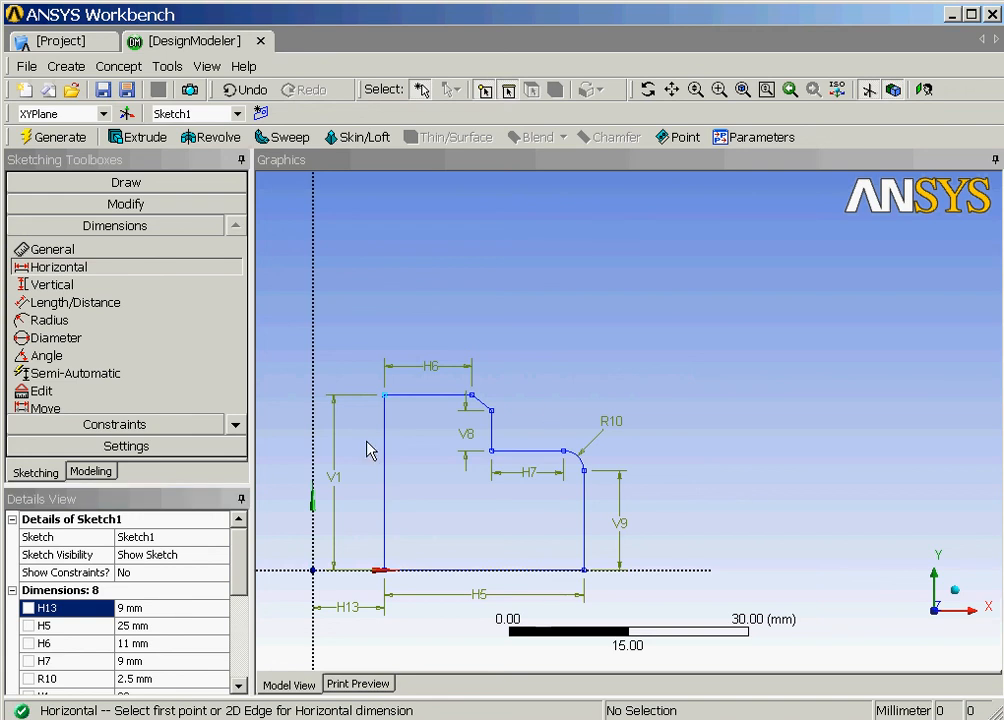
Return to Modeling, select Sketch1 under XYPlane and view it isometrically.
click(109, 474)
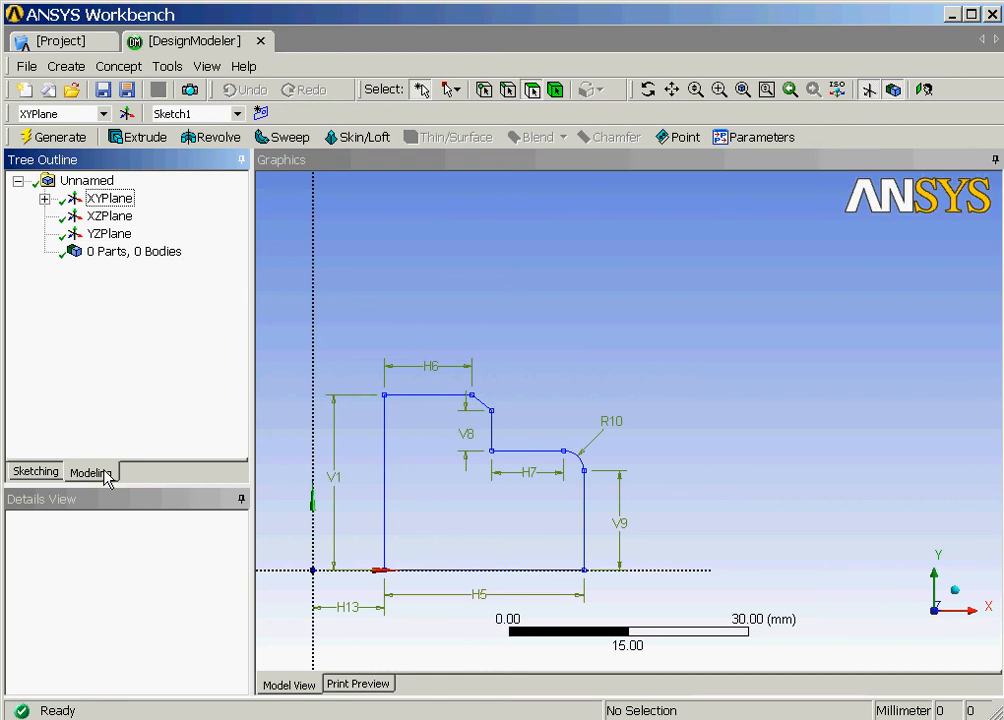
click(44, 200)
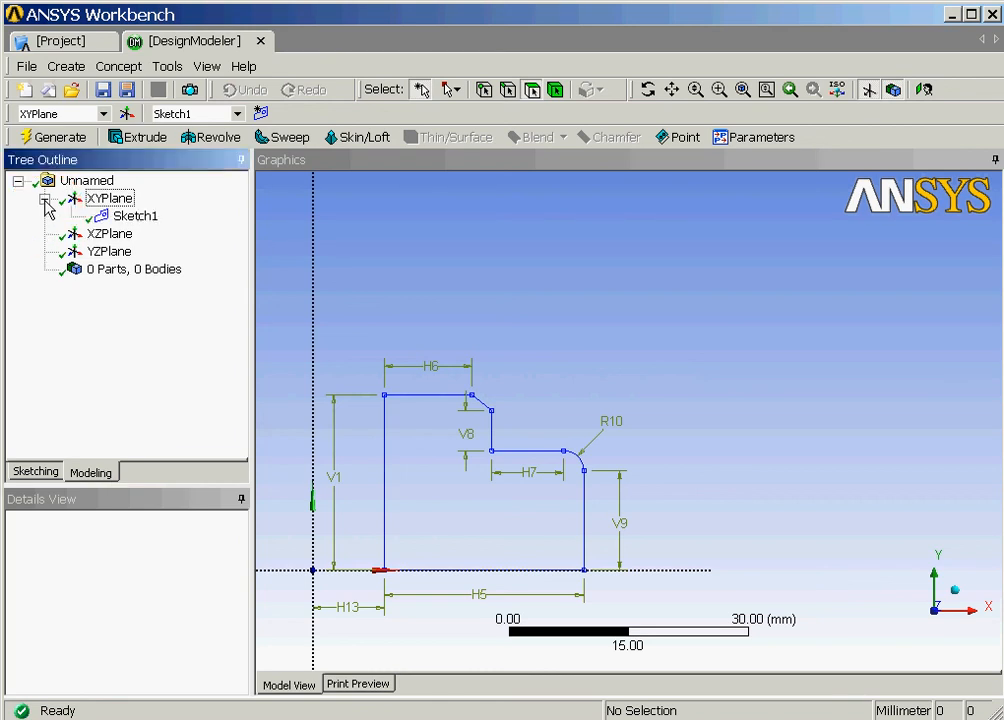
click(135, 216)
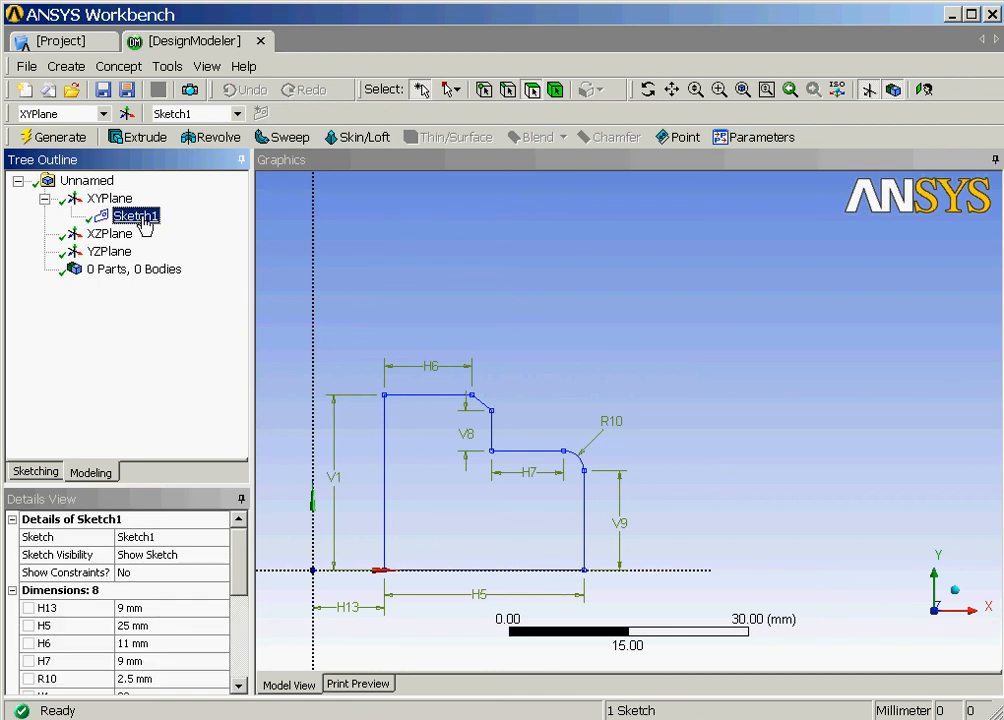
click(838, 92)
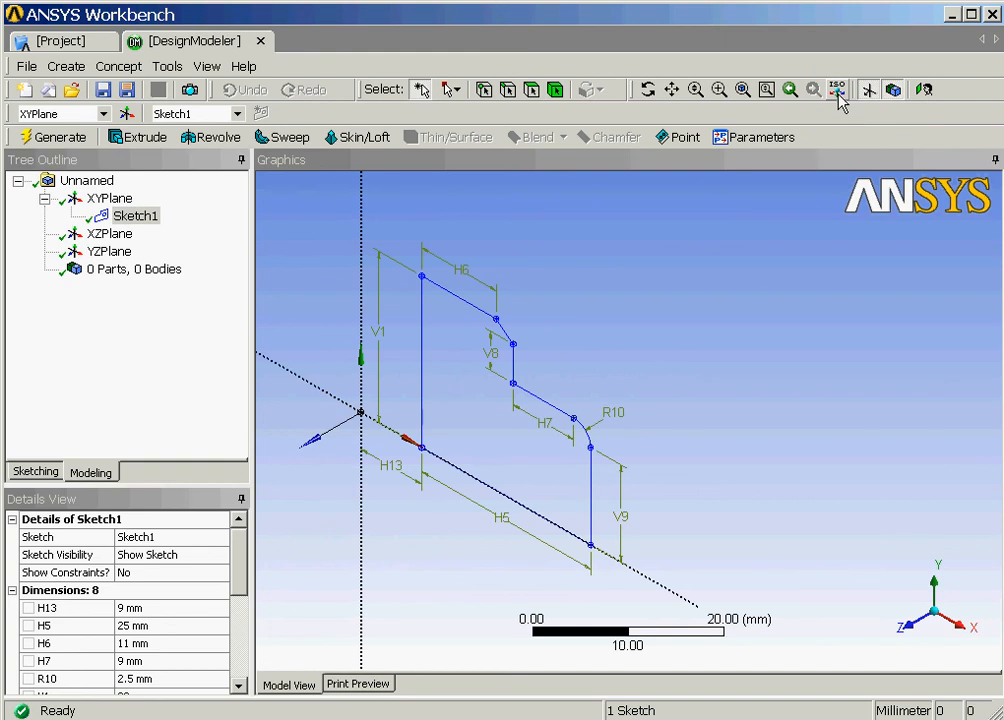
Revolve Sketch1 a full 360° about the Y axis as Add Material and generate it.
click(213, 137)
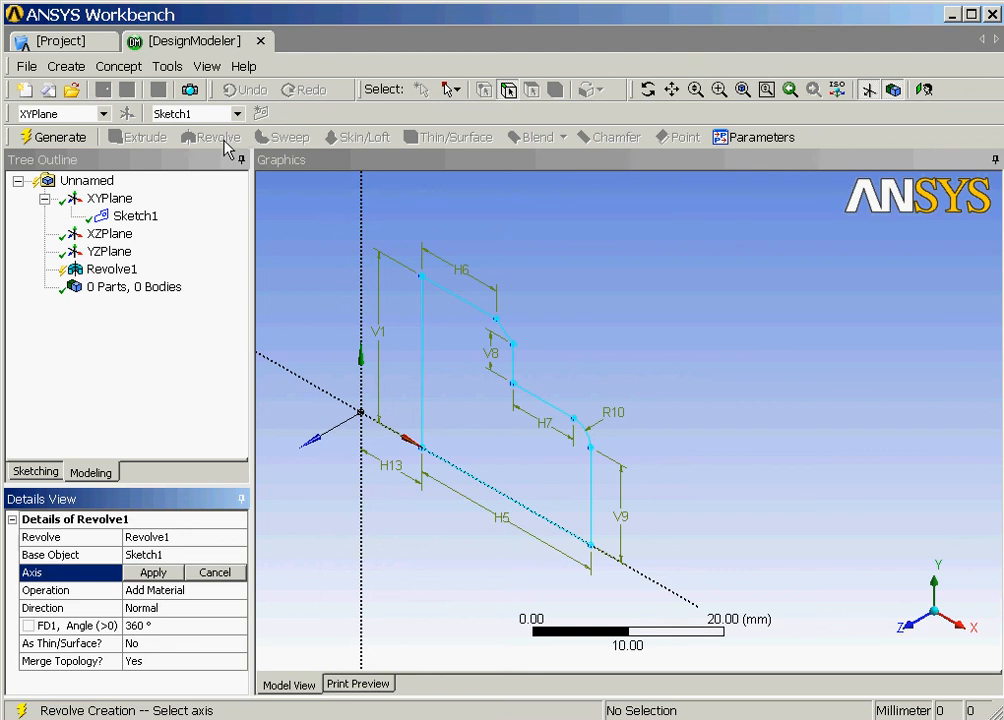
click(362, 229)
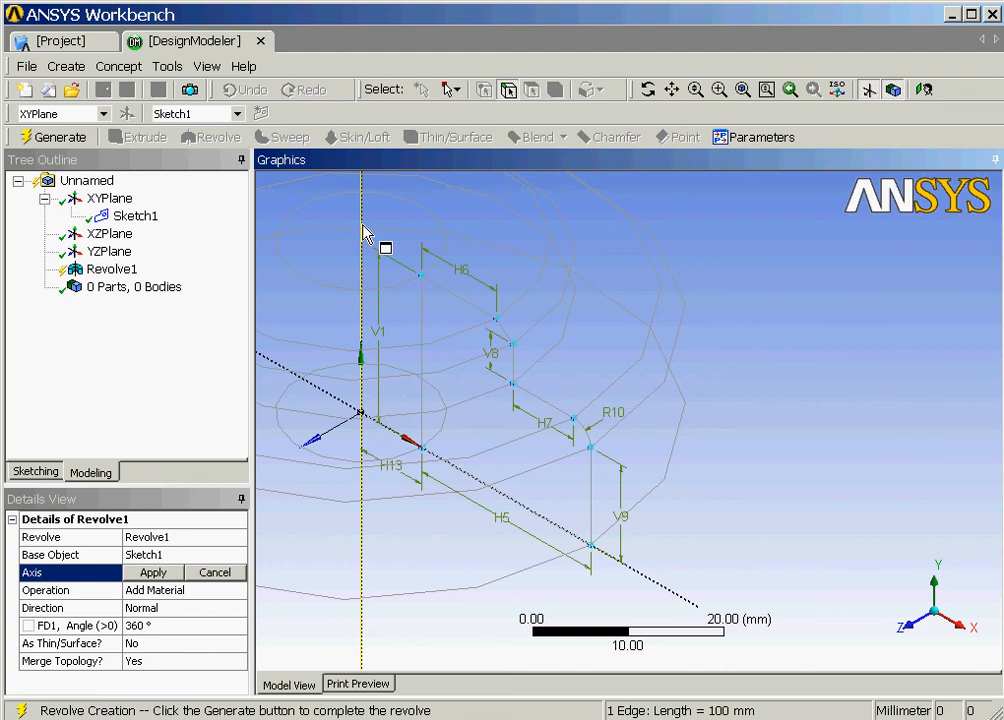
click(55, 139)
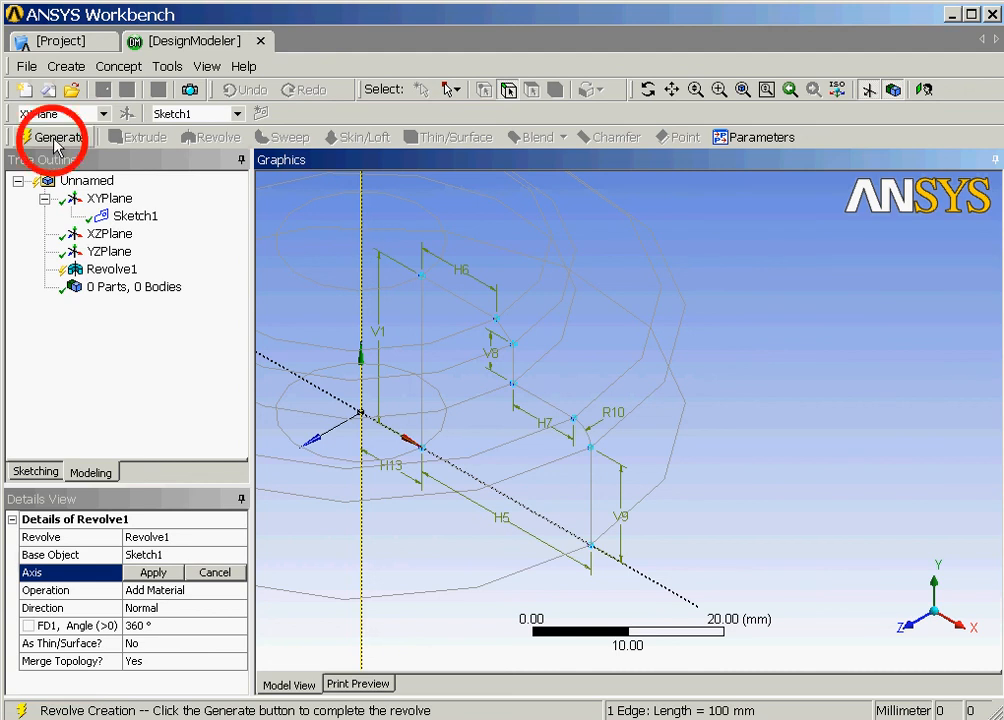